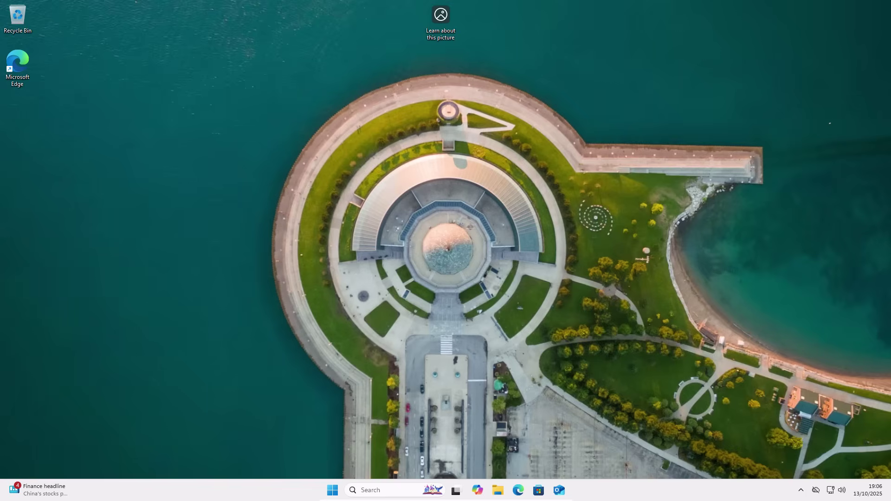
Open Settings from Start and search 'encrypt' to find Device encryption settings
{"action": "left_click", "coordinate": [332, 491]}
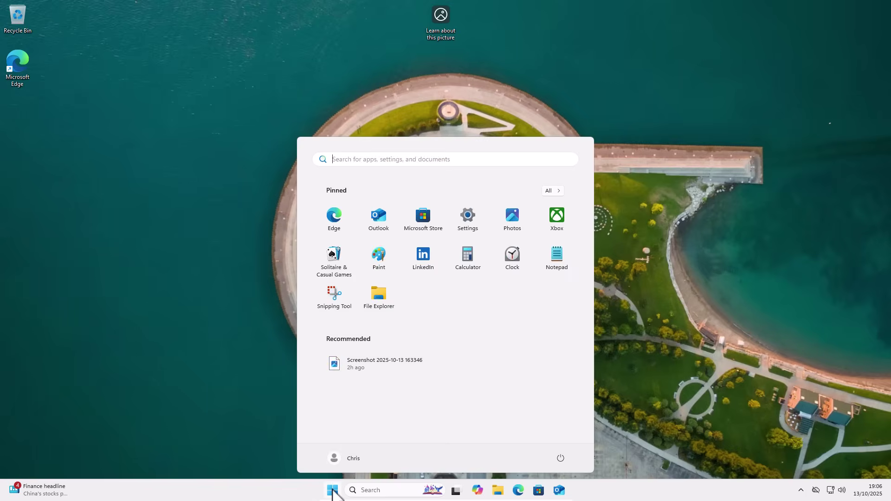
{"action": "left_click", "coordinate": [468, 220]}
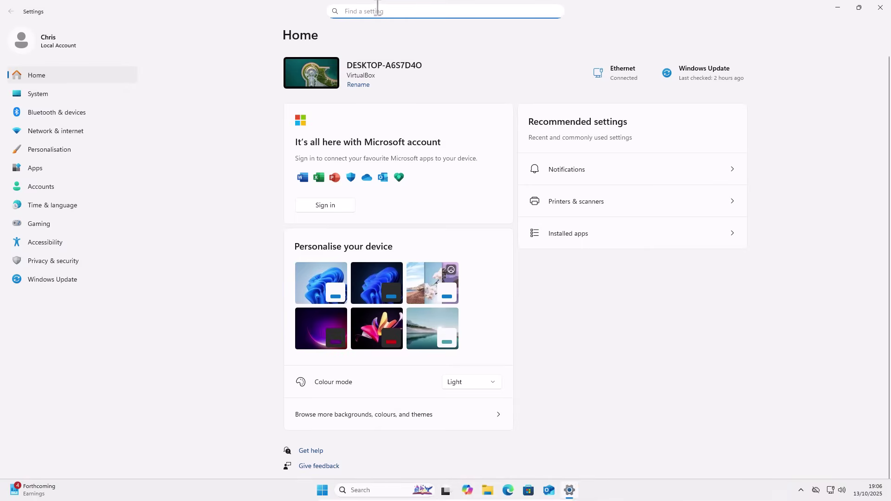
{"action": "type", "text": "e"}
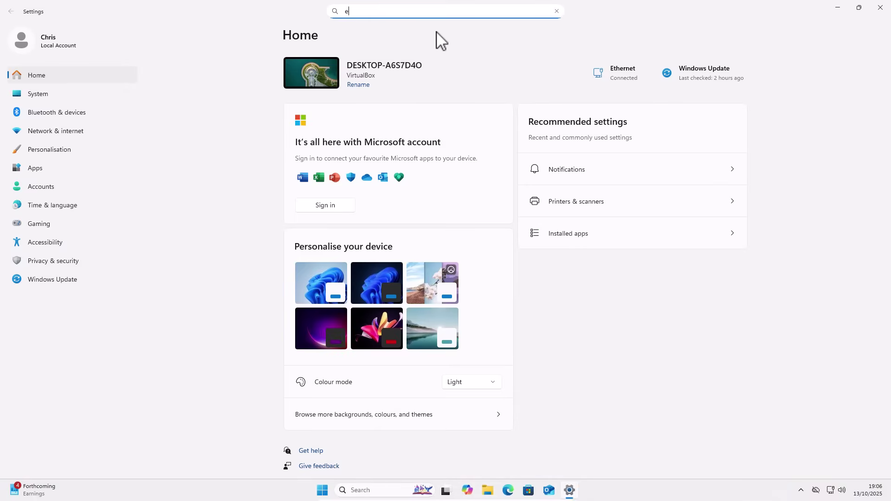
{"action": "type", "text": "ncrypt"}
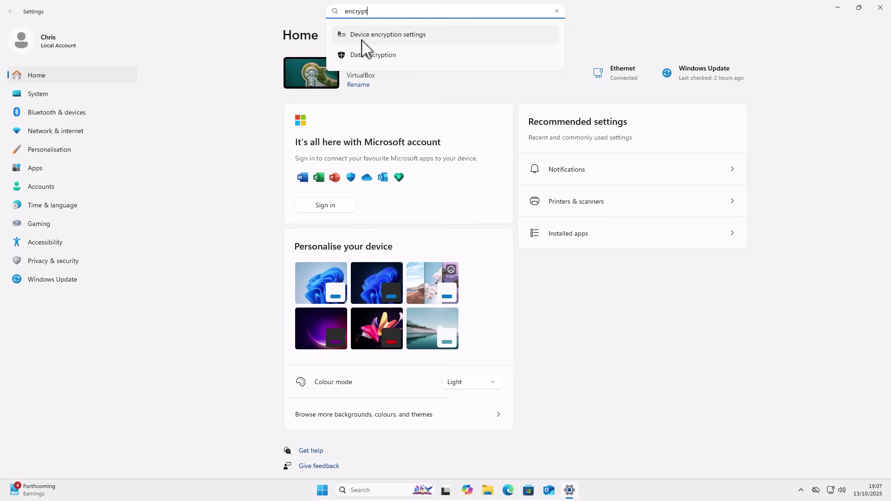
Switch Device encryption to Off and confirm decrypting the drive
{"action": "left_click", "coordinate": [437, 37]}
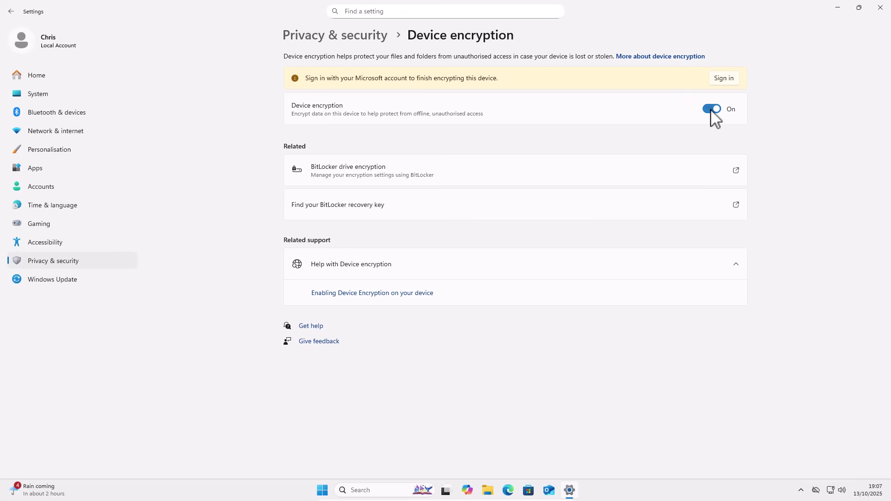
{"action": "left_click", "coordinate": [712, 110]}
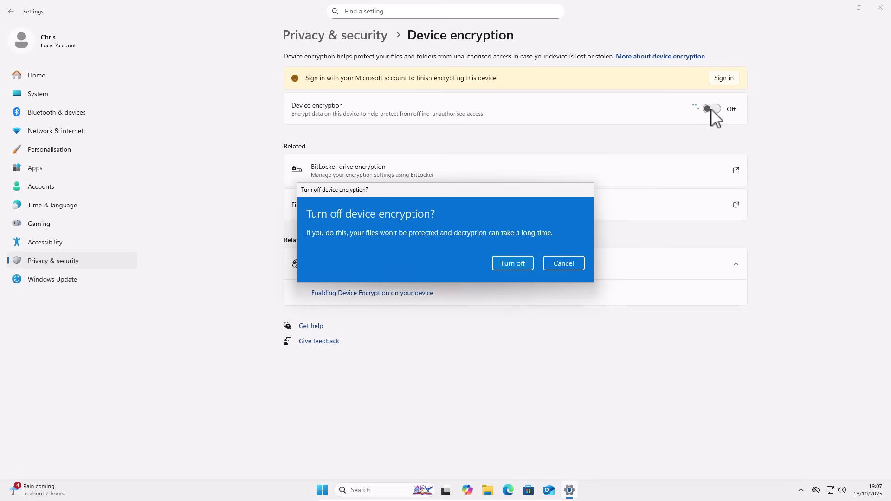
{"action": "left_click", "coordinate": [517, 264]}
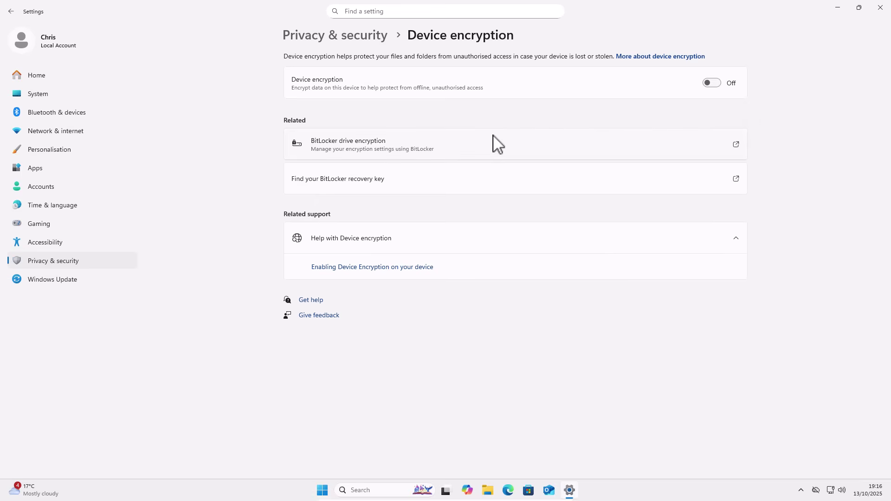
In System > Notifications, stop reminders and VoIP calls from showing on the lock screen
{"action": "left_click", "coordinate": [43, 95]}
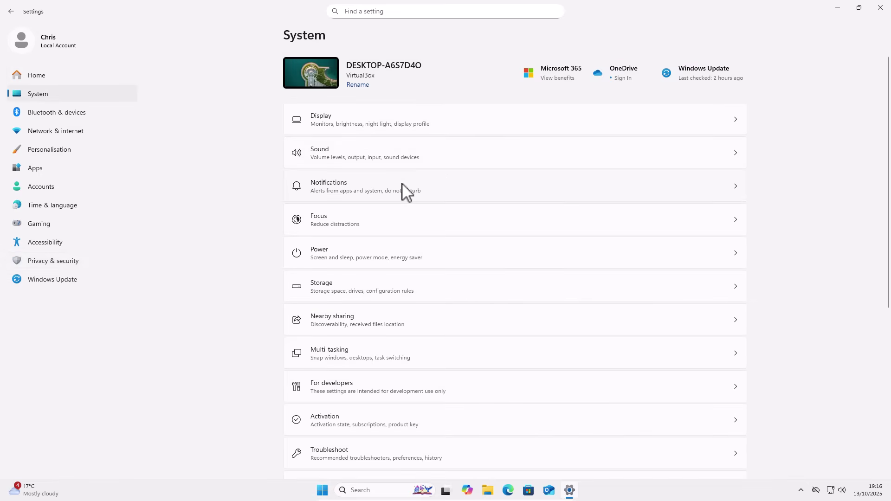
{"action": "left_click", "coordinate": [407, 192]}
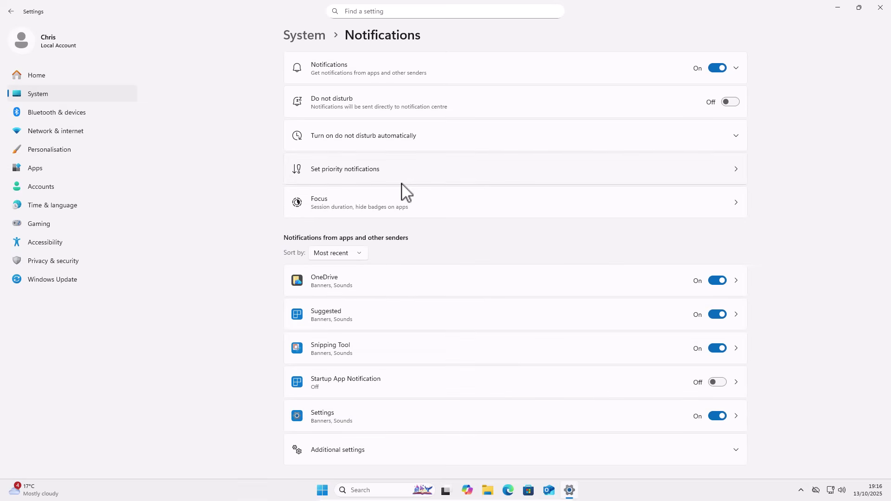
{"action": "left_click", "coordinate": [736, 68]}
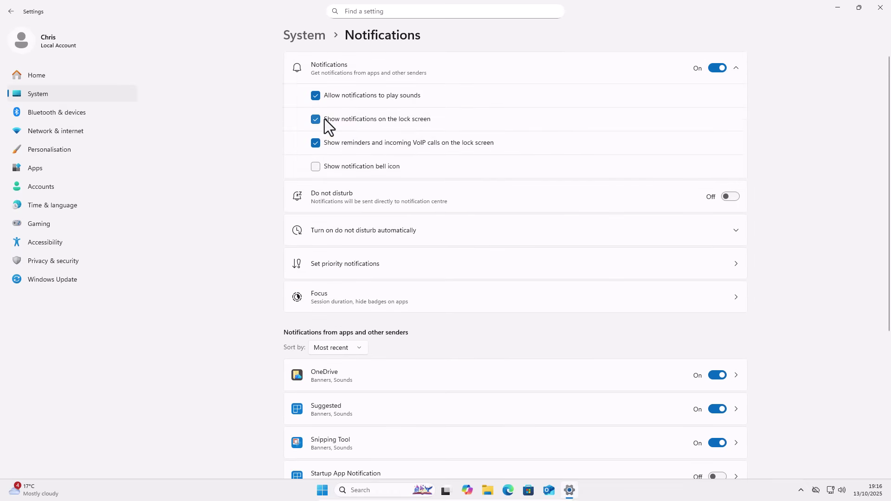
{"action": "left_click", "coordinate": [315, 143]}
Turn off OneDrive and Suggested notifications
{"action": "scroll", "coordinate": [658, 394], "scroll_direction": "down", "scroll_amount": 3}
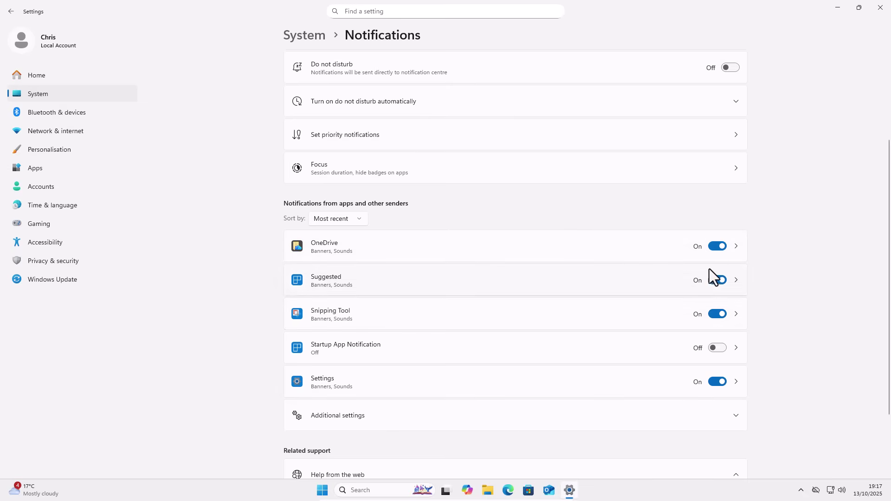
{"action": "left_click", "coordinate": [715, 247]}
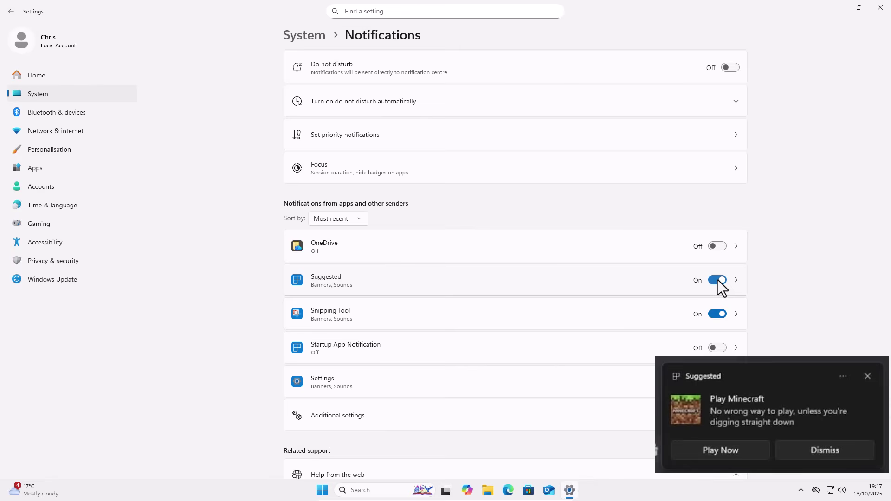
{"action": "left_click", "coordinate": [718, 280]}
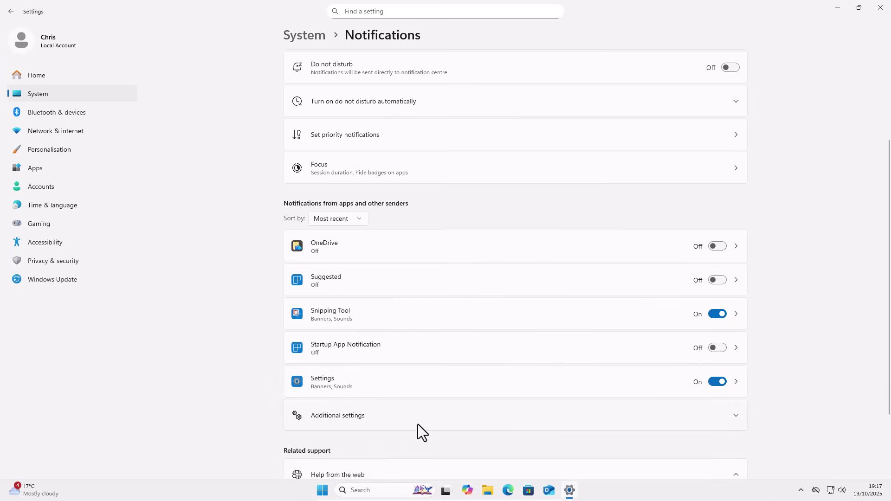
Under Additional settings, disable the post-update welcome experience and device setup suggestions
{"action": "left_click", "coordinate": [736, 418]}
{"action": "scroll", "coordinate": [737, 418], "scroll_direction": "down", "scroll_amount": 4}
{"action": "scroll", "coordinate": [356, 367], "scroll_direction": "up", "scroll_amount": 1}
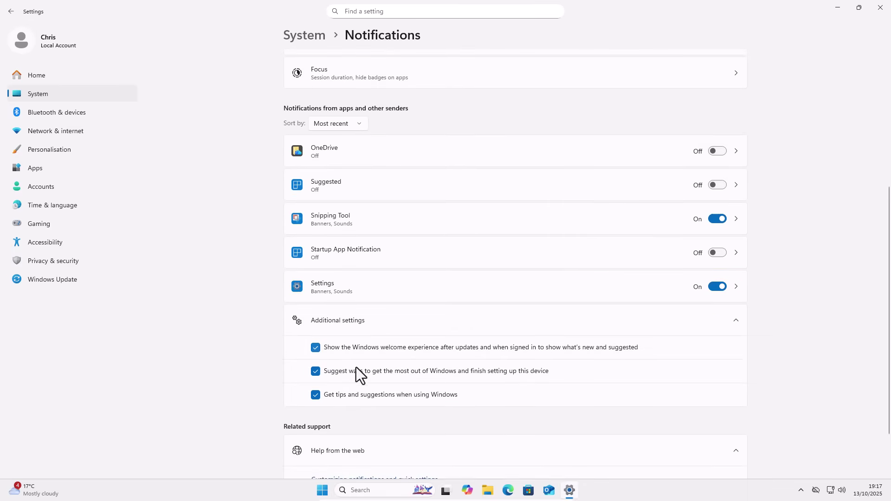
{"action": "left_click", "coordinate": [318, 350]}
{"action": "left_click", "coordinate": [318, 373]}
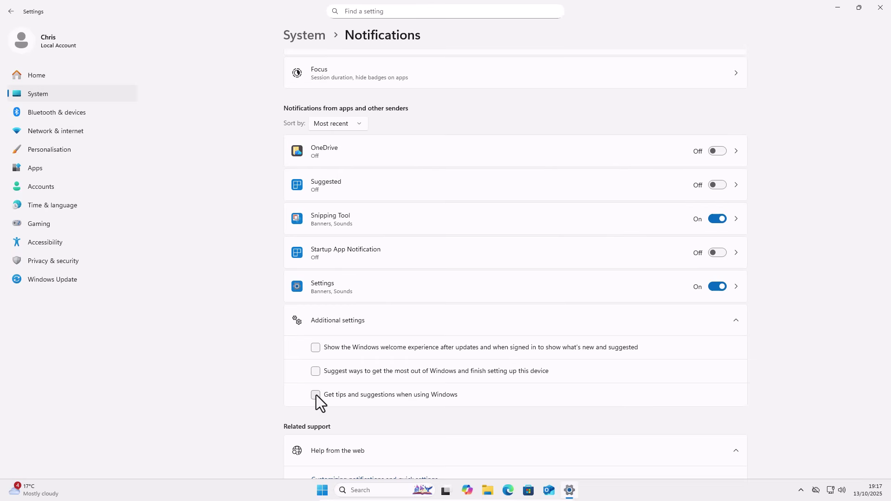
Return to System and open the Multi-tasking settings page
{"action": "left_click", "coordinate": [35, 95]}
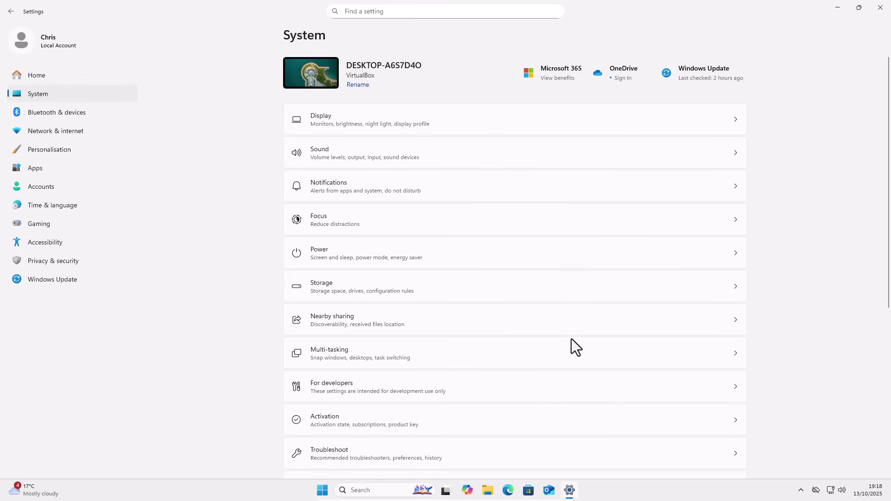
{"action": "scroll", "coordinate": [539, 319], "scroll_direction": "down", "scroll_amount": 1}
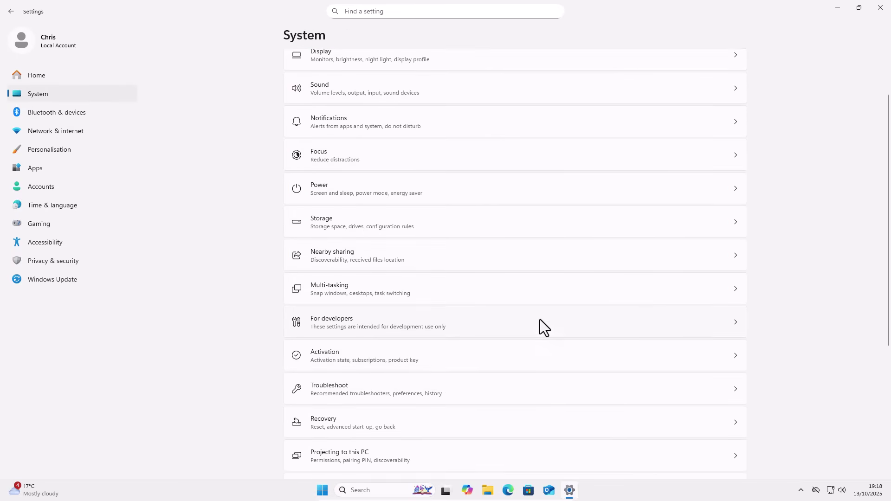
{"action": "left_click", "coordinate": [426, 292]}
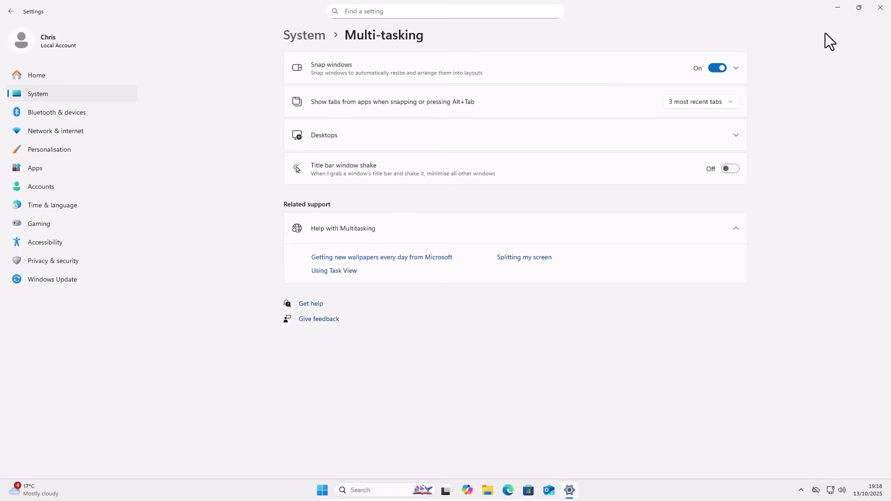
{"action": "mouse_move", "coordinate": [862, 5]}
Set the Ethernet connection's network profile type to Private network
{"action": "left_click", "coordinate": [302, 35]}
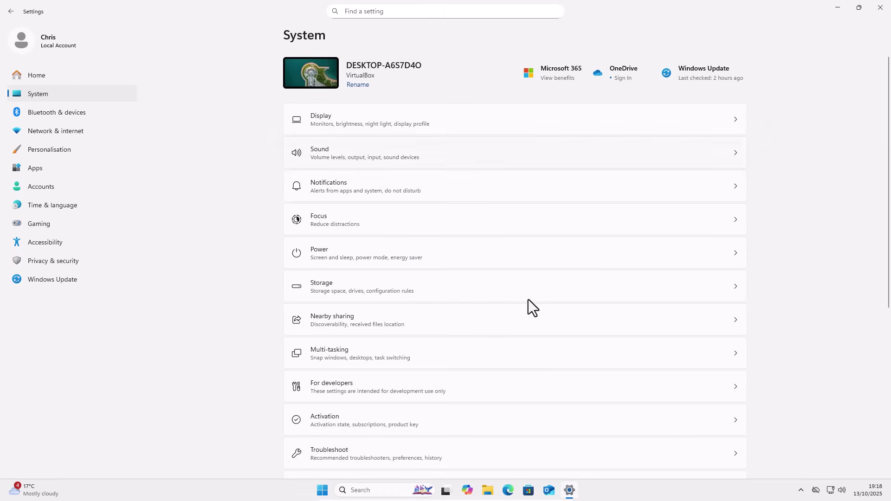
{"action": "left_click", "coordinate": [52, 134]}
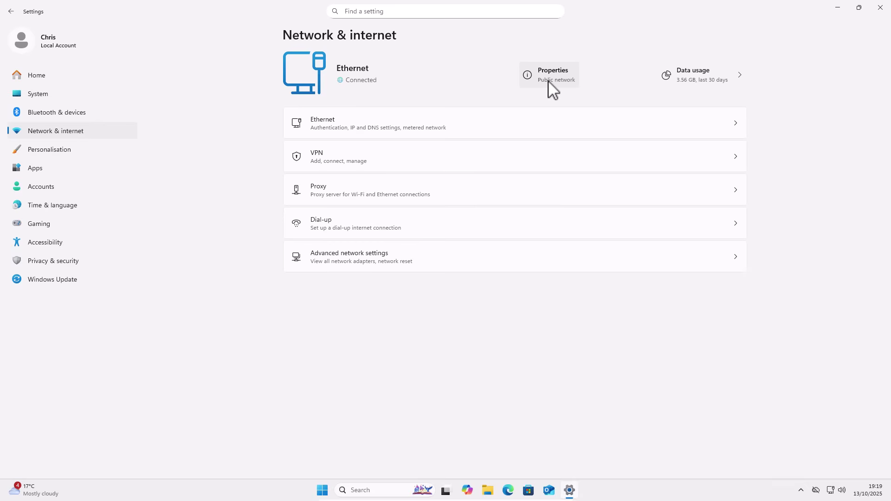
{"action": "left_click", "coordinate": [548, 81]}
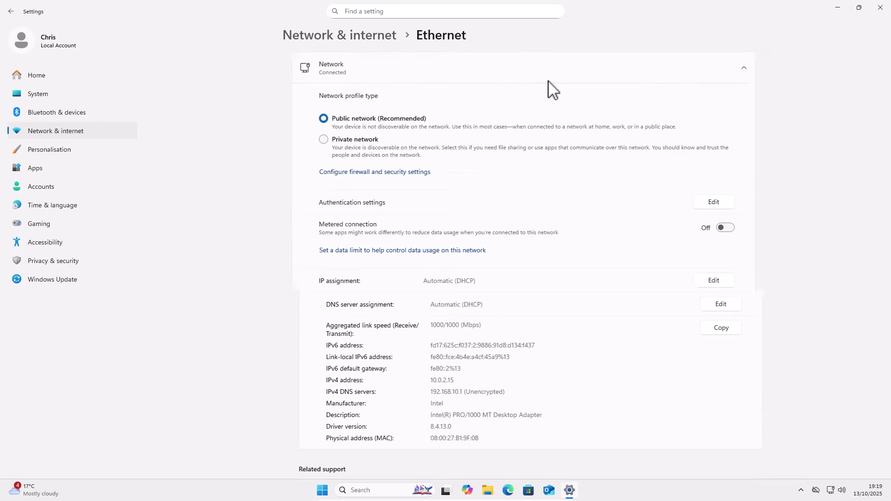
{"action": "left_click", "coordinate": [318, 143]}
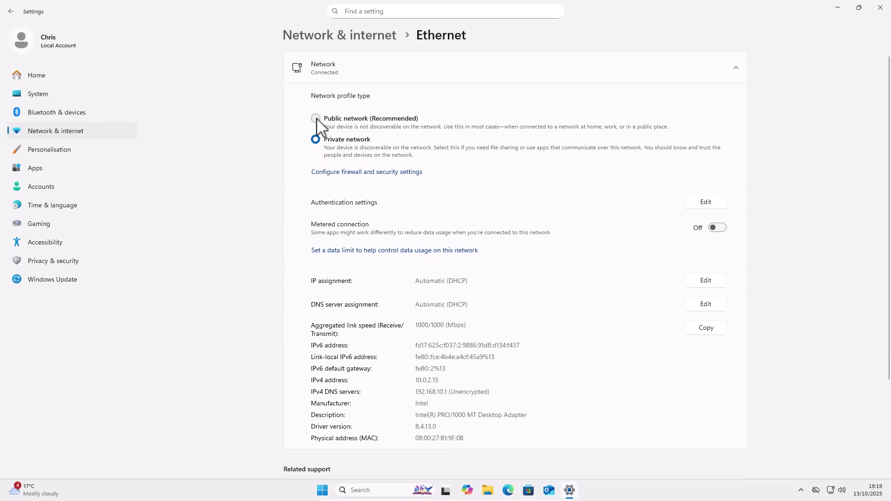
{"action": "left_click", "coordinate": [315, 119]}
{"action": "left_click", "coordinate": [316, 140]}
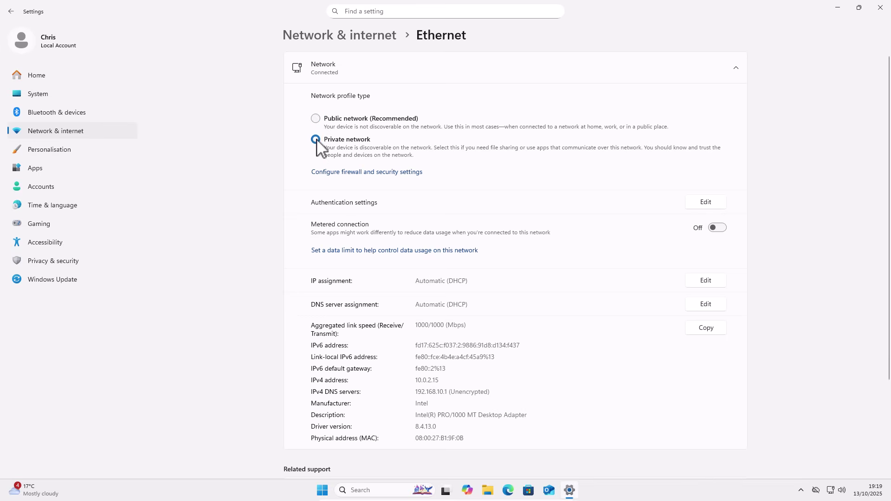
Open Personalisation > Background and view the current wallpaper on the desktop
{"action": "left_click", "coordinate": [44, 153]}
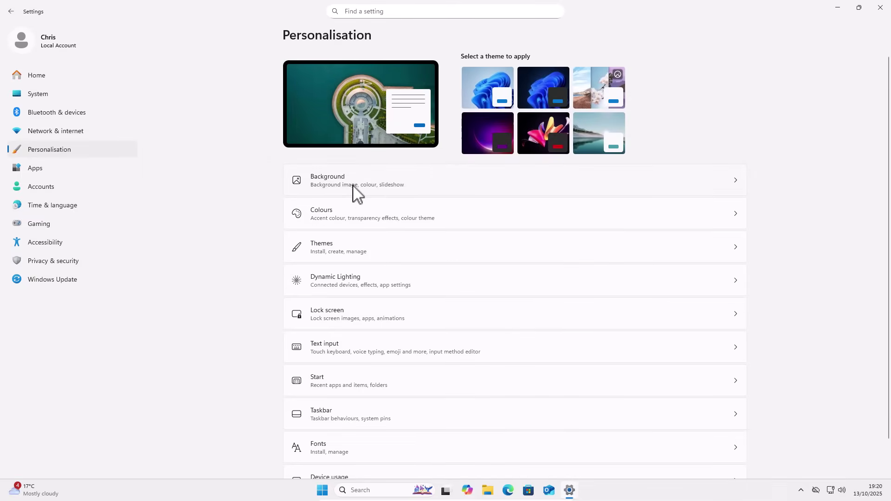
{"action": "left_click", "coordinate": [378, 191]}
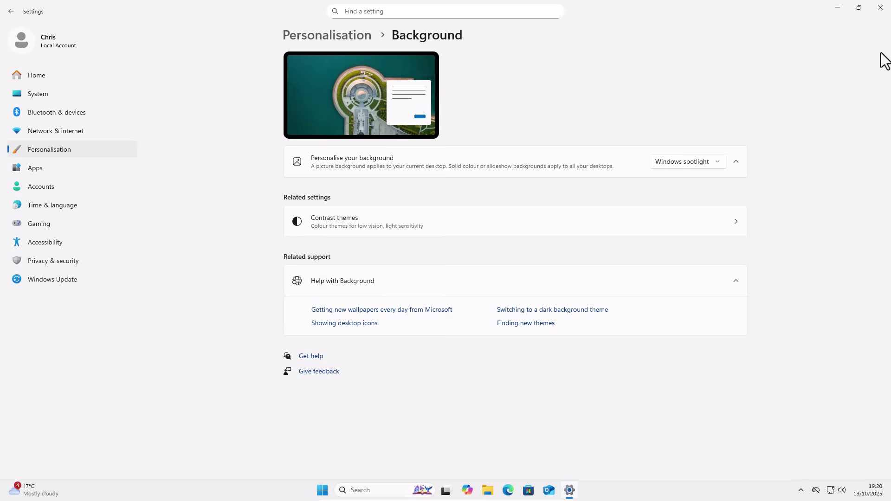
{"action": "left_click", "coordinate": [839, 7]}
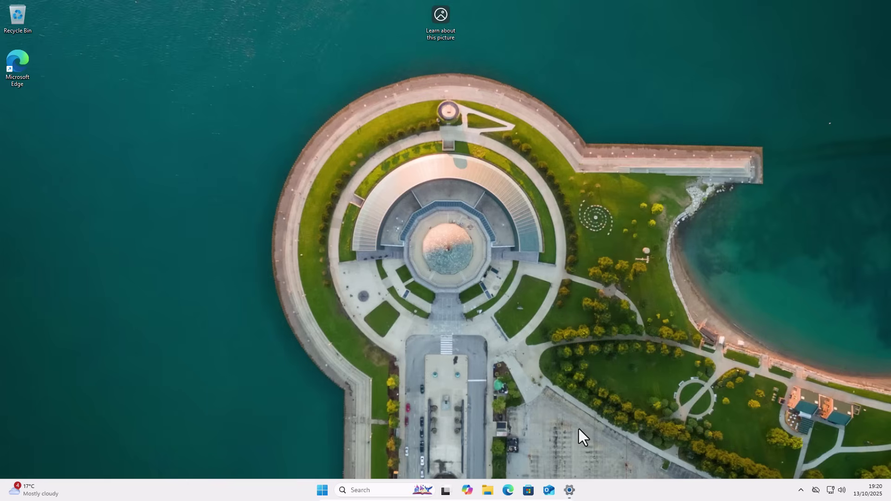
{"action": "left_click", "coordinate": [569, 490]}
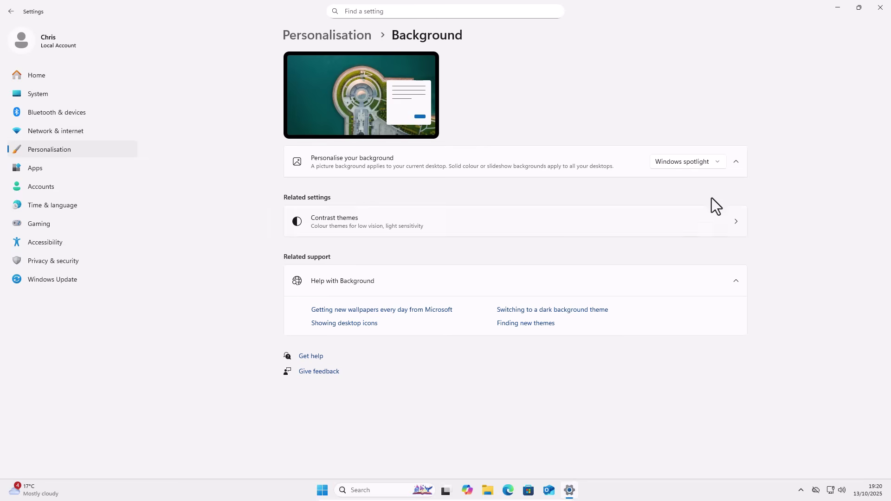
Set the background to Picture with the blue bloom image and check the desktop
{"action": "left_click", "coordinate": [704, 166]}
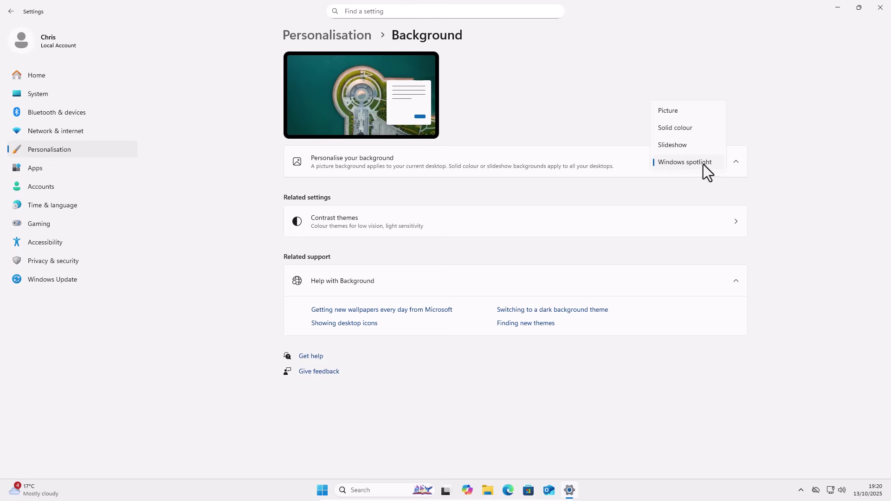
{"action": "left_click", "coordinate": [676, 110]}
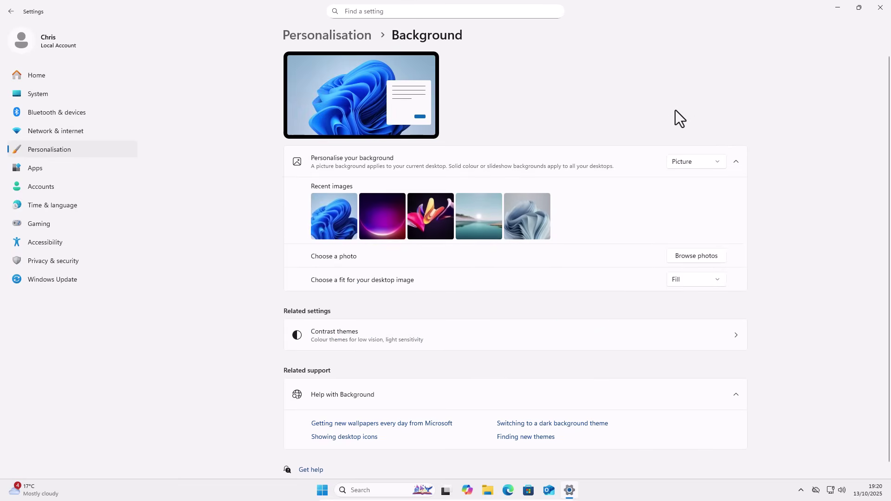
{"action": "left_click", "coordinate": [327, 225]}
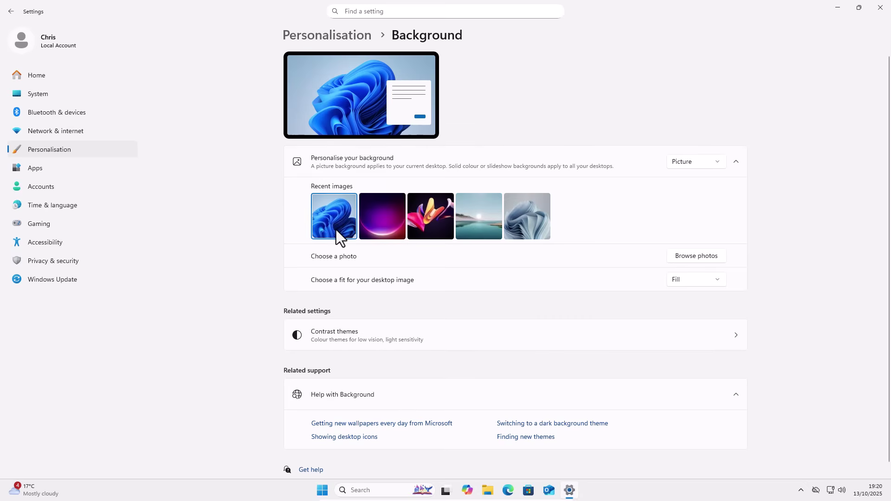
{"action": "left_click", "coordinate": [838, 8]}
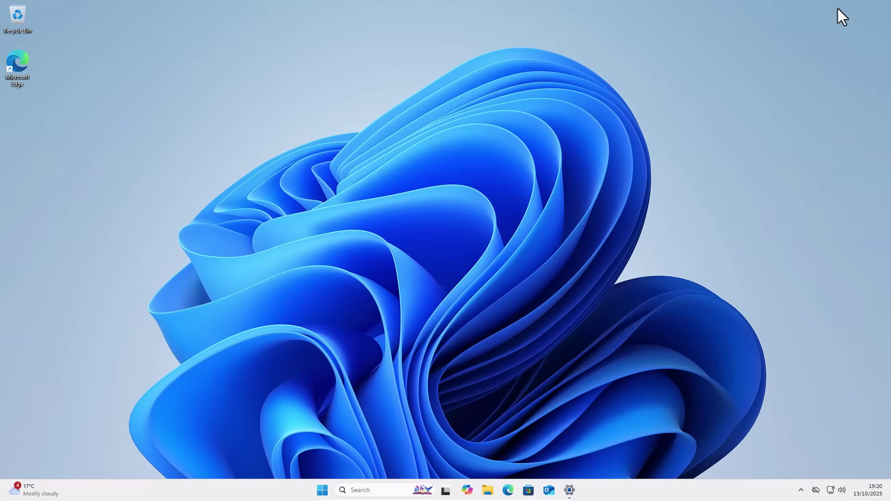
{"action": "left_click", "coordinate": [571, 492]}
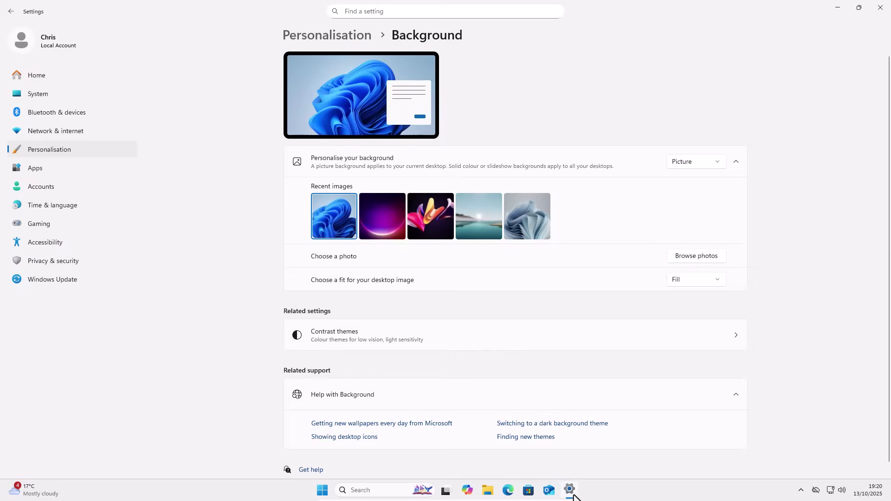
Make the background a Cool blue solid colour and check it on the desktop
{"action": "left_click", "coordinate": [695, 163]}
{"action": "left_click", "coordinate": [706, 181]}
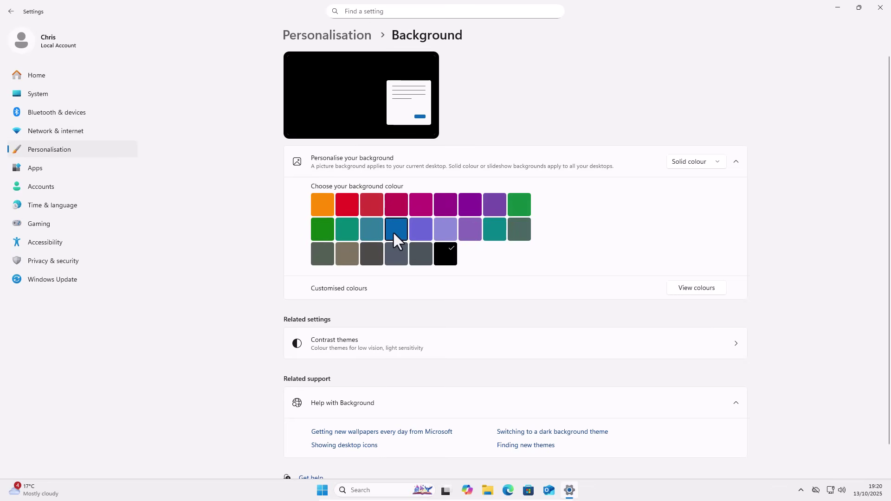
{"action": "left_click", "coordinate": [366, 229]}
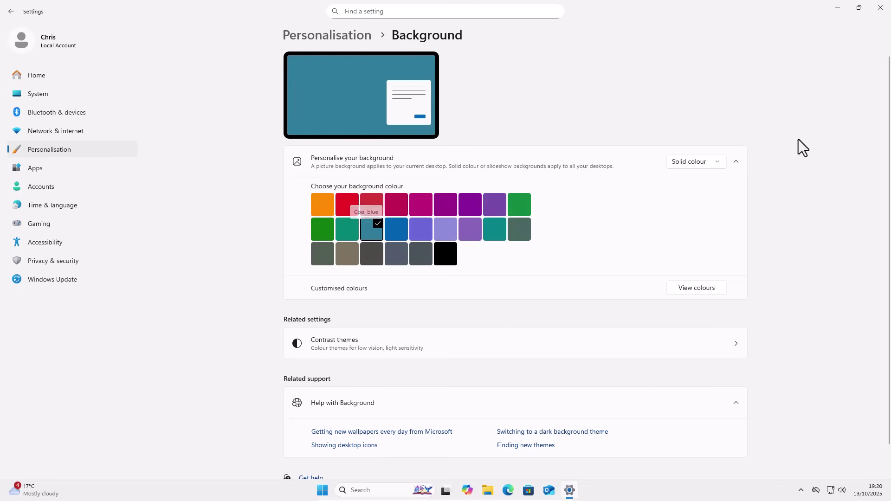
{"action": "left_click", "coordinate": [836, 8]}
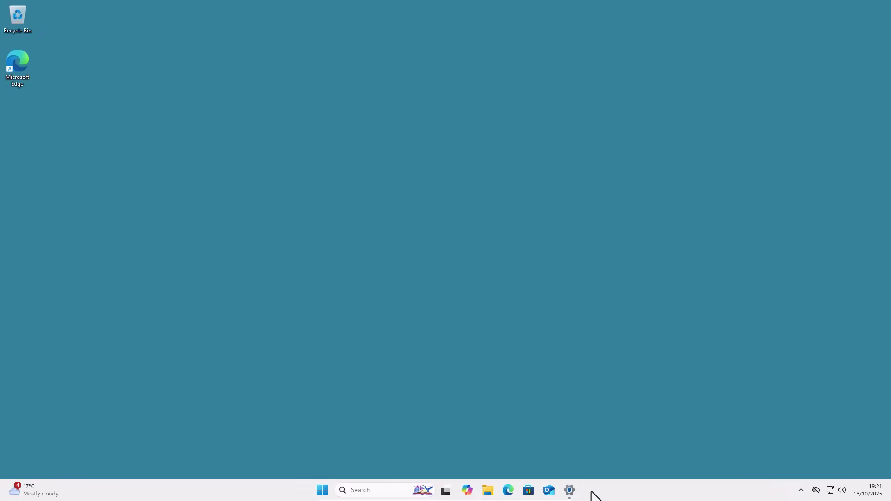
{"action": "left_click", "coordinate": [569, 490]}
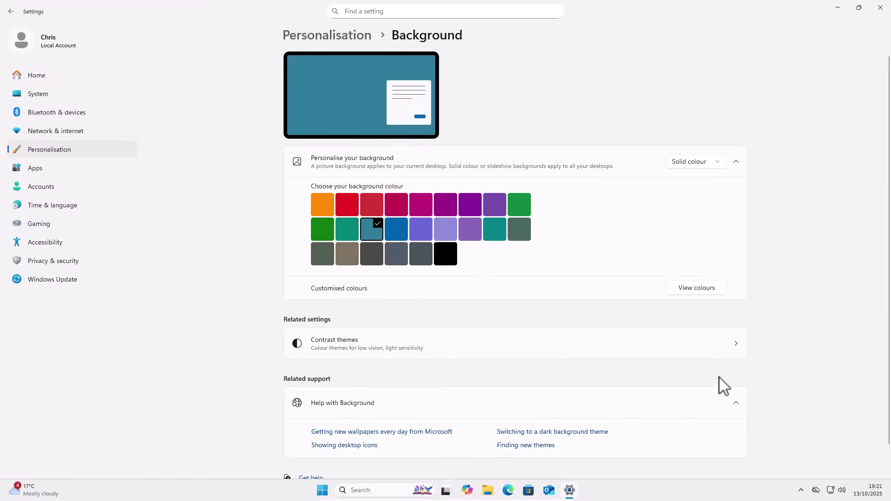
Switch Transparency effects off on the Colours page, then go back to Personalisation
{"action": "left_click", "coordinate": [41, 151]}
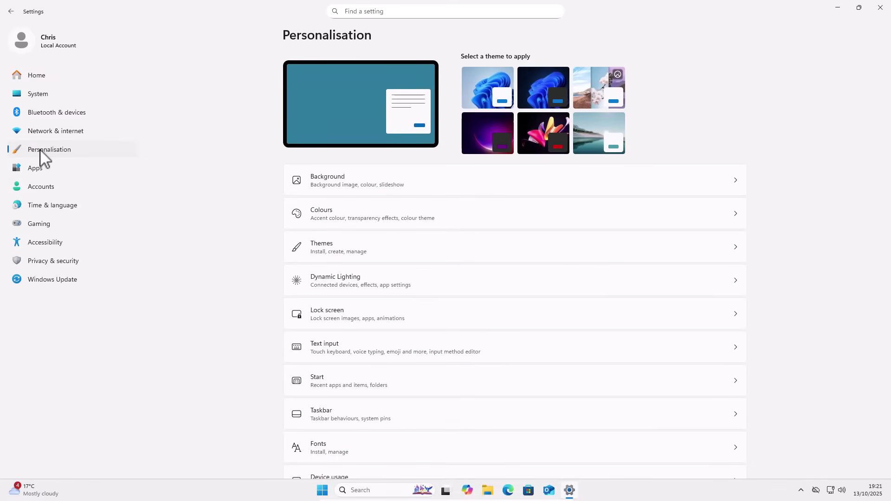
{"action": "left_click", "coordinate": [363, 225]}
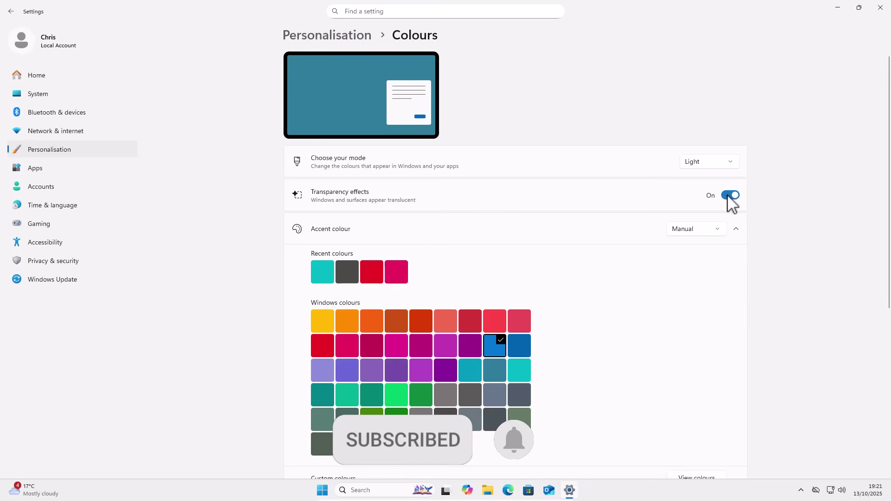
{"action": "left_click", "coordinate": [730, 196]}
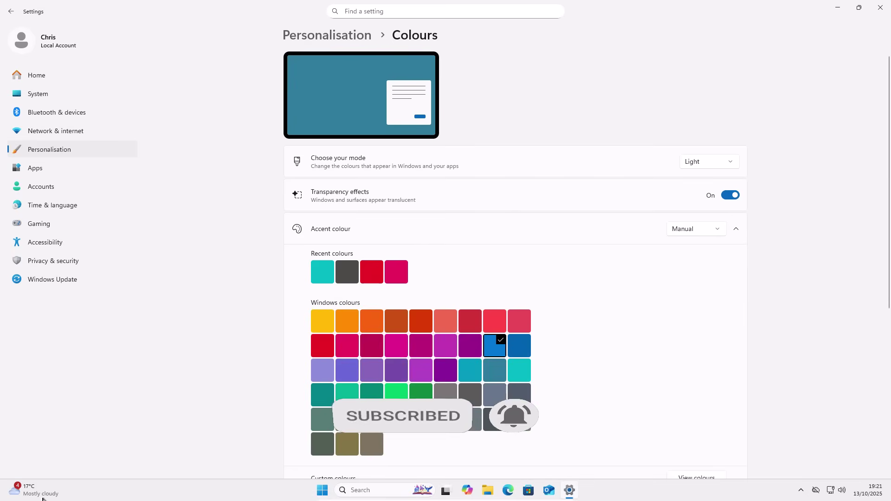
{"action": "left_click", "coordinate": [322, 490]}
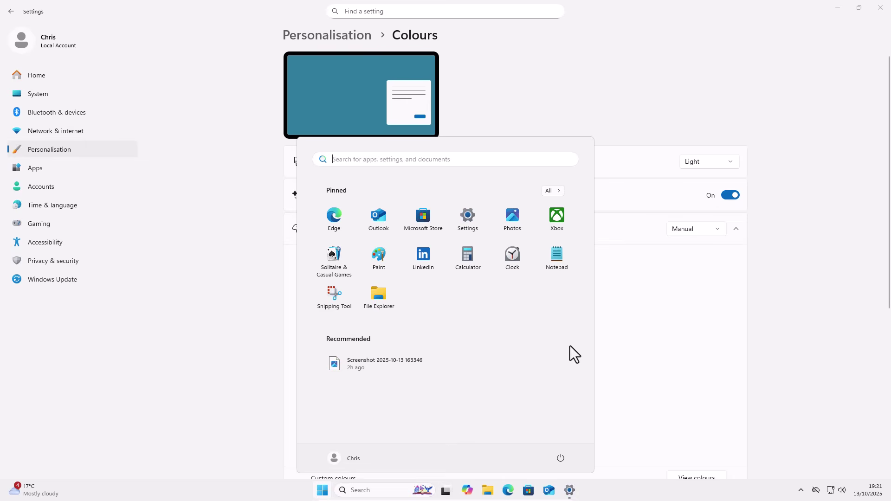
{"action": "left_click", "coordinate": [732, 196]}
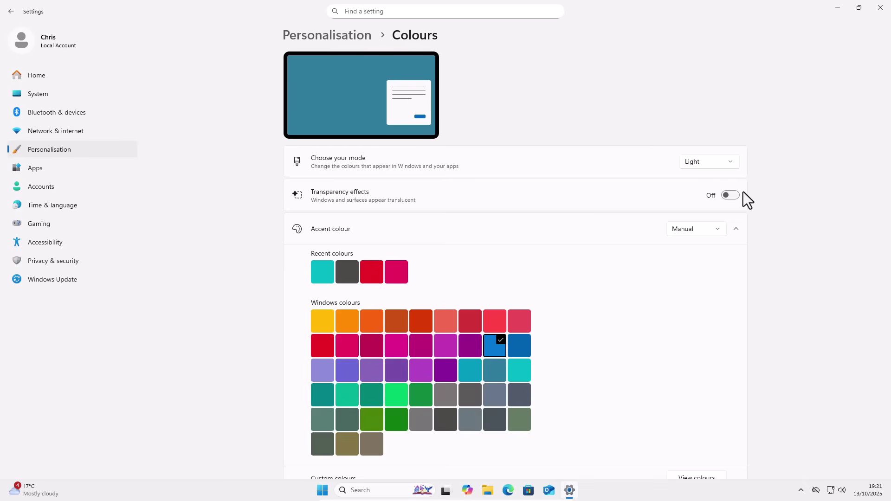
{"action": "left_click", "coordinate": [53, 153]}
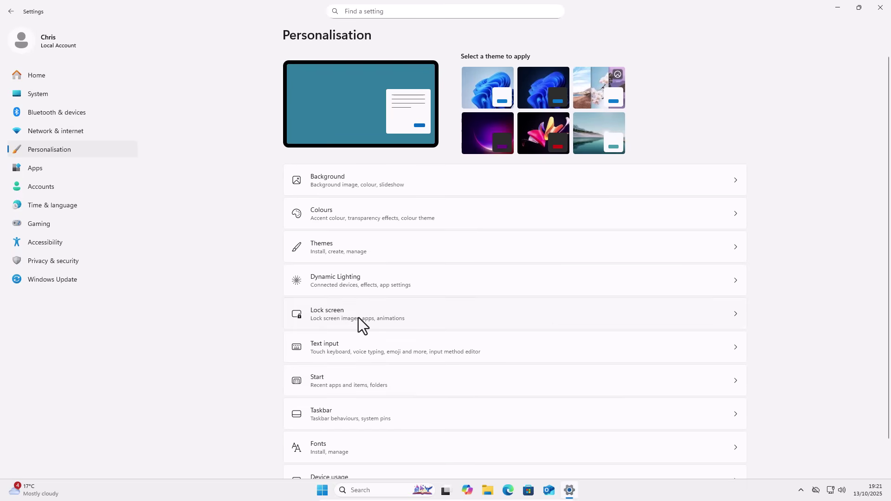
Set the lock screen to Picture, untick fun facts and tips, and set status to None
{"action": "left_click", "coordinate": [525, 306]}
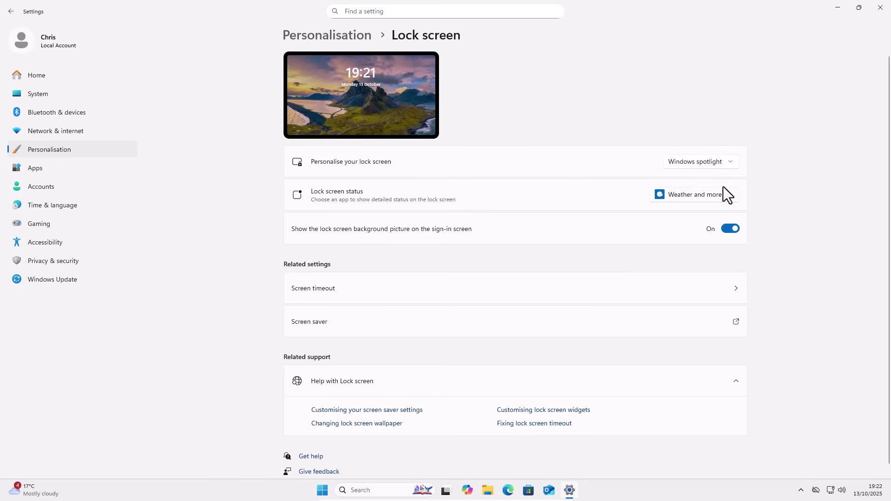
{"action": "left_click", "coordinate": [697, 161]}
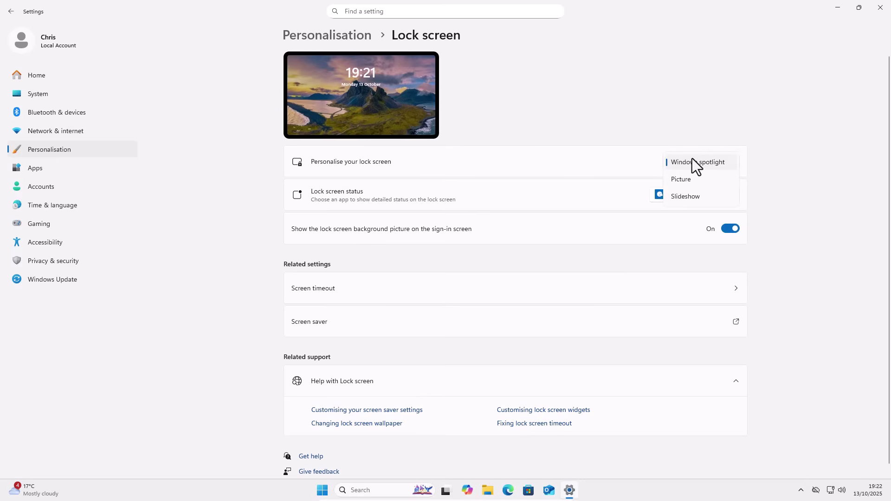
{"action": "left_click", "coordinate": [701, 180]}
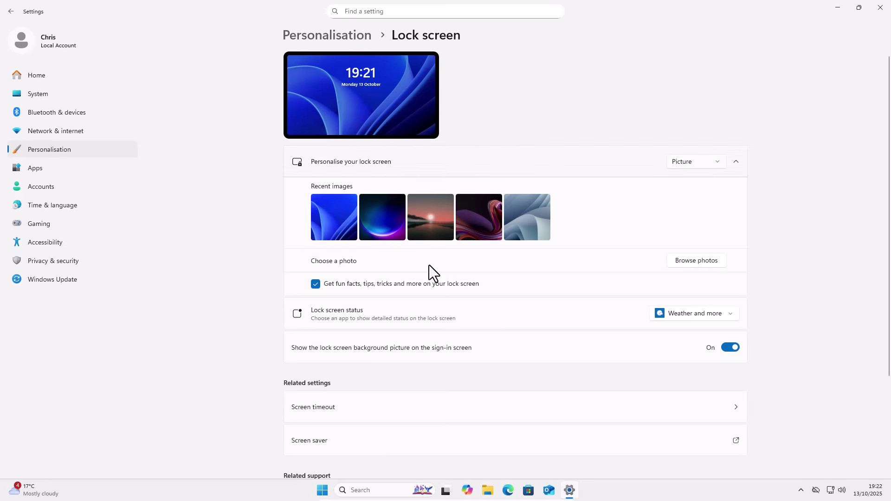
{"action": "left_click", "coordinate": [315, 284]}
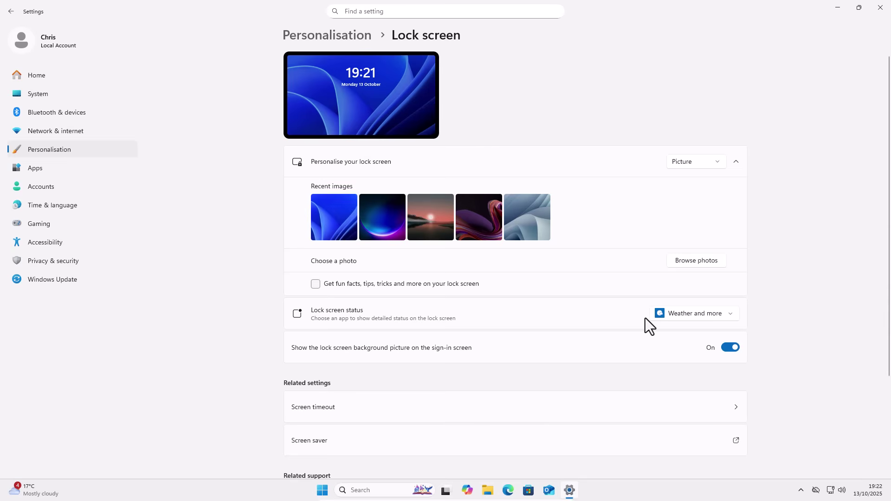
{"action": "left_click", "coordinate": [731, 315]}
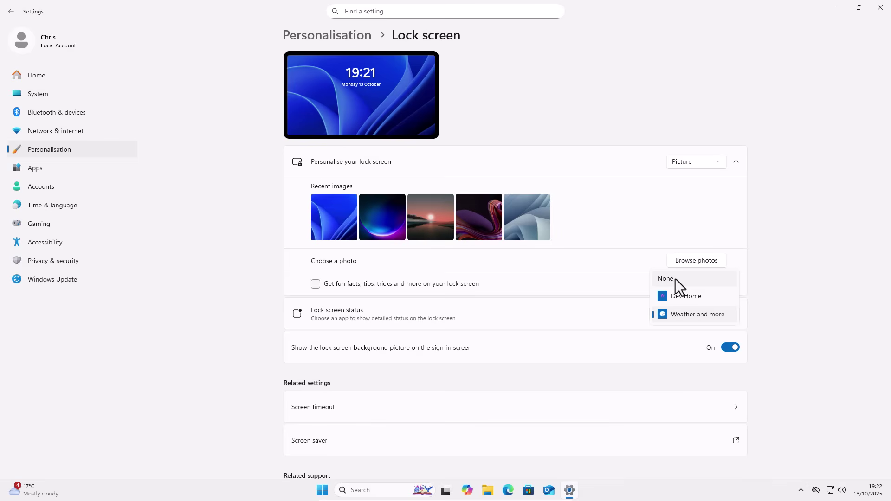
{"action": "left_click", "coordinate": [675, 279]}
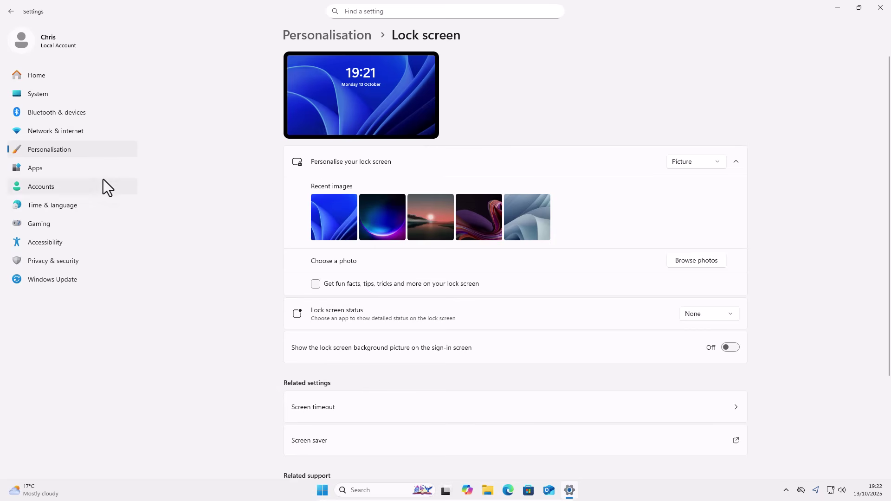
Return to the Personalisation overview and open its Start settings page
{"action": "left_click", "coordinate": [77, 149]}
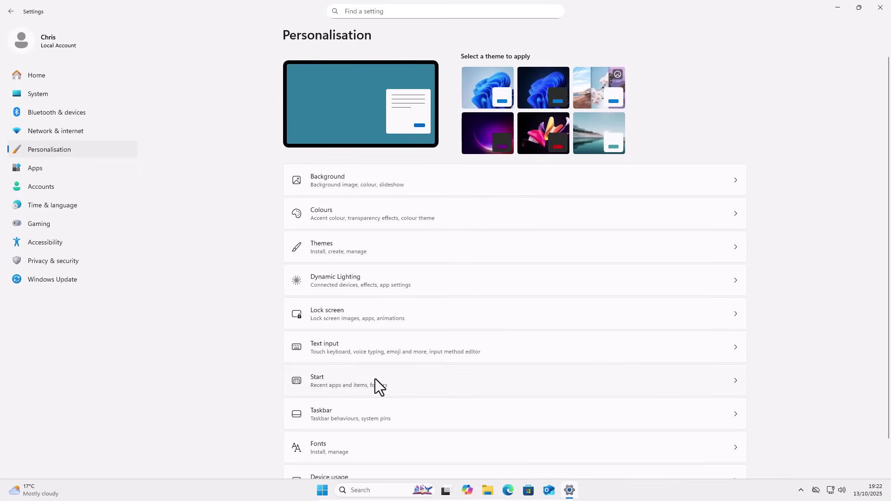
{"action": "left_click", "coordinate": [406, 380]}
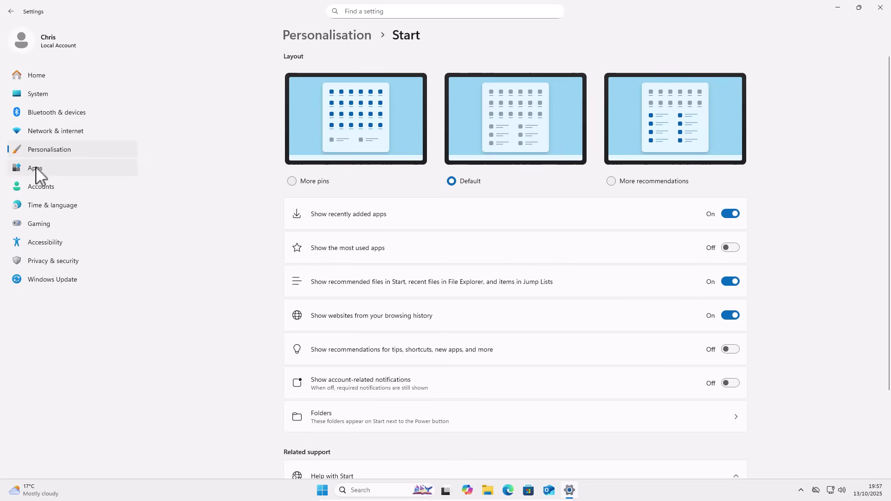
Uninstall the Family app from Apps > Installed apps
{"action": "left_click", "coordinate": [35, 168]}
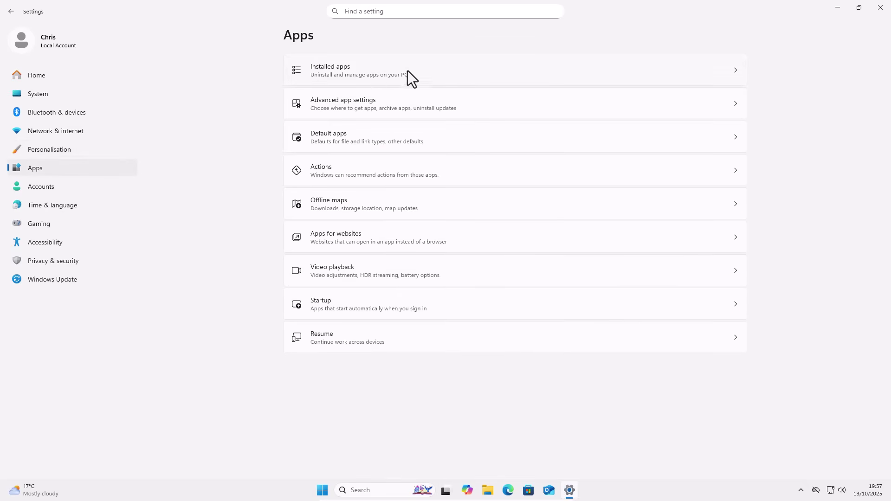
{"action": "left_click", "coordinate": [428, 72]}
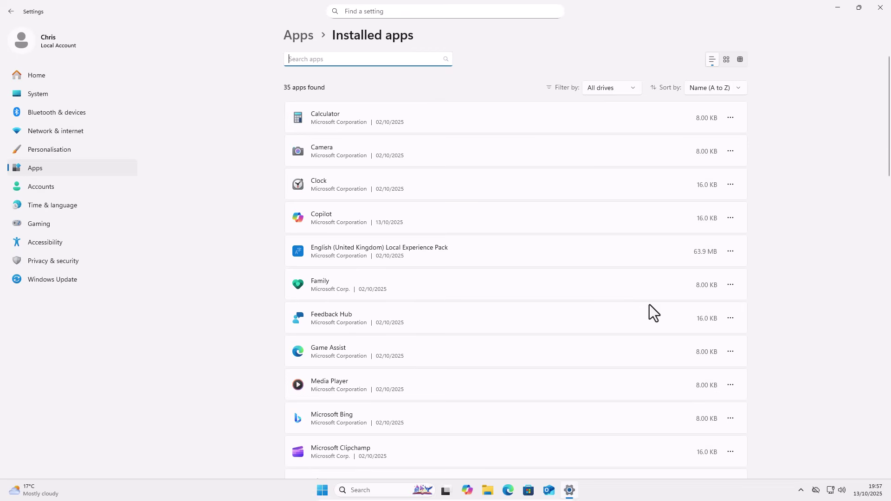
{"action": "left_click", "coordinate": [731, 285]}
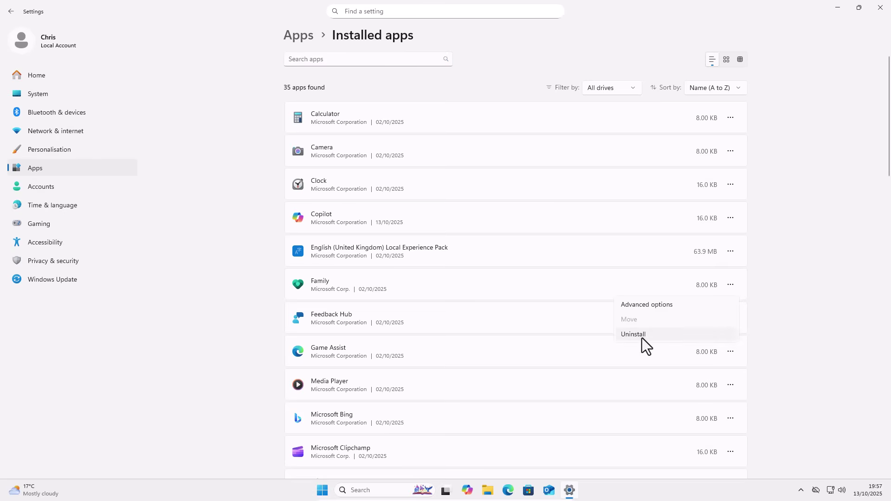
{"action": "left_click", "coordinate": [656, 336]}
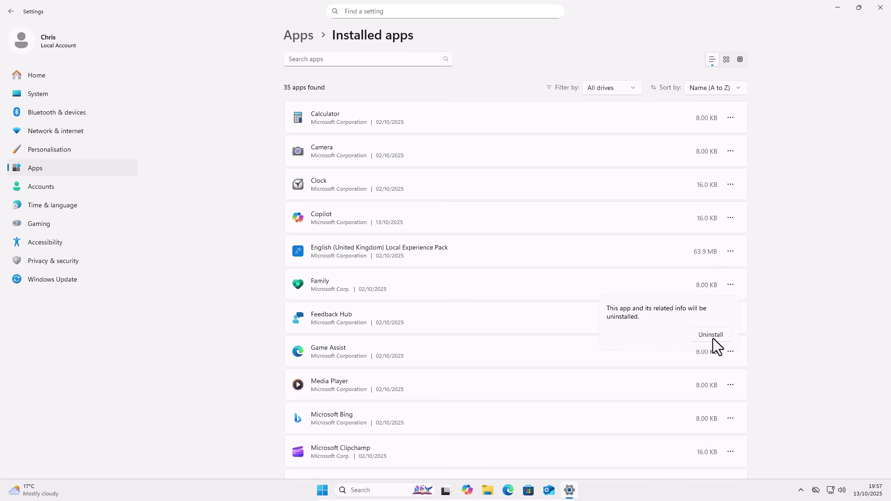
{"action": "left_click", "coordinate": [714, 338]}
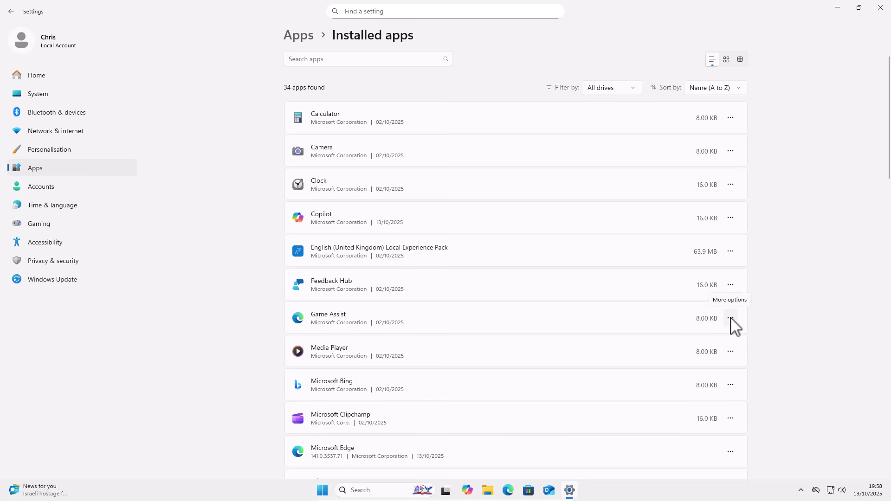
Uninstall Game Assist, then check Microsoft Bing's options menu
{"action": "left_click", "coordinate": [731, 319]}
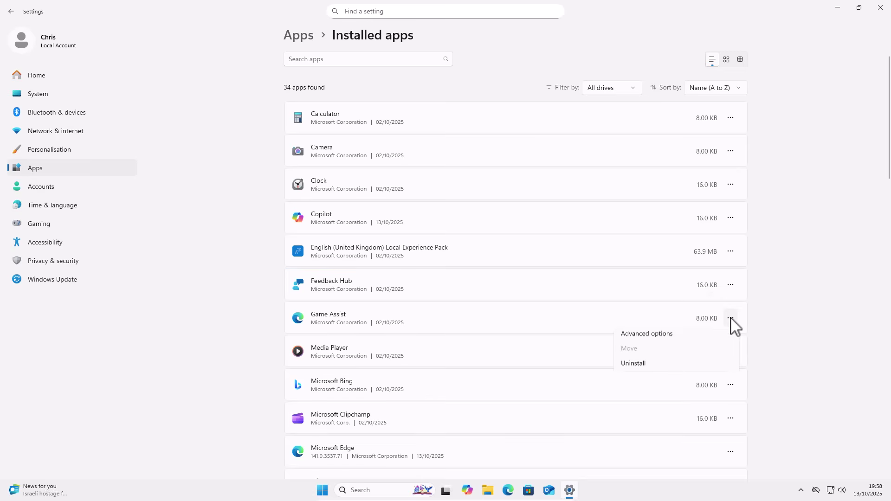
{"action": "left_click", "coordinate": [651, 370]}
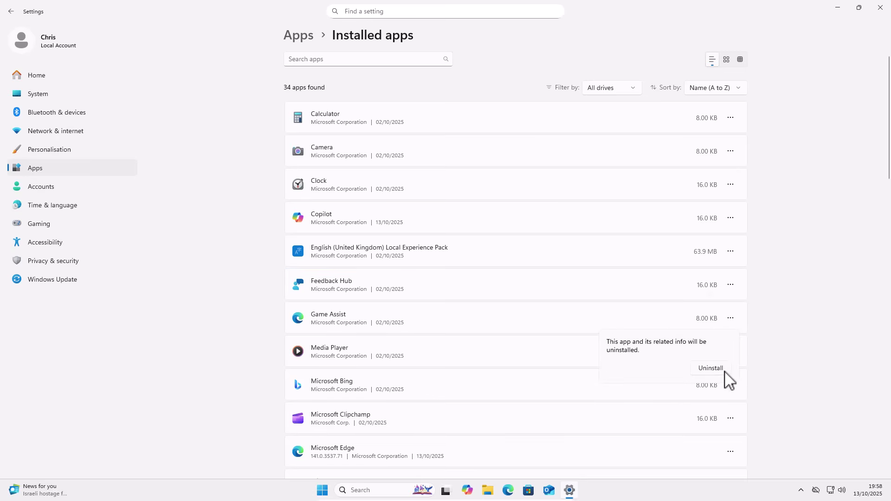
{"action": "left_click", "coordinate": [727, 372]}
{"action": "scroll", "coordinate": [743, 387], "scroll_direction": "down", "scroll_amount": 5}
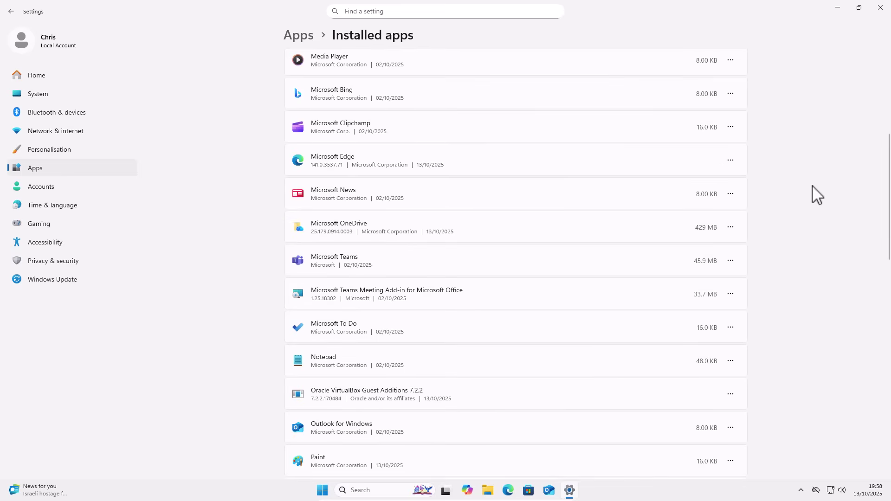
{"action": "left_click", "coordinate": [731, 94]}
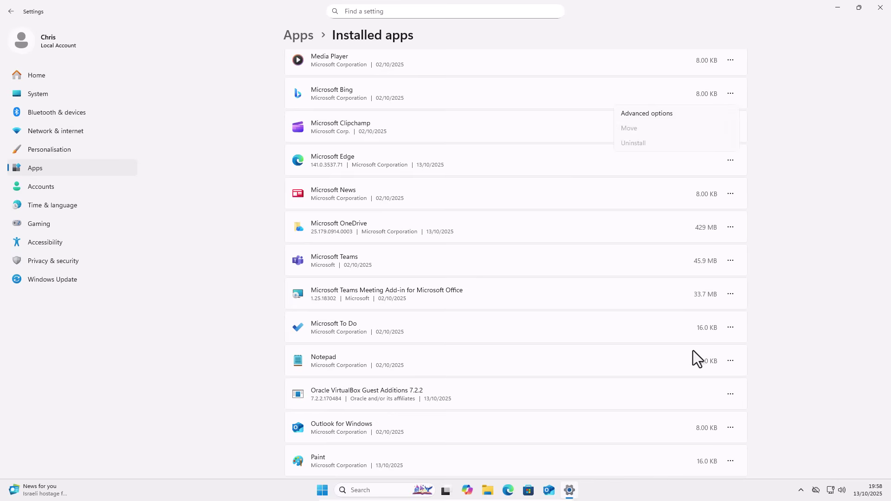
Uninstall the Xbox app from the installed apps list
{"action": "scroll", "coordinate": [760, 364], "scroll_direction": "down", "scroll_amount": 10}
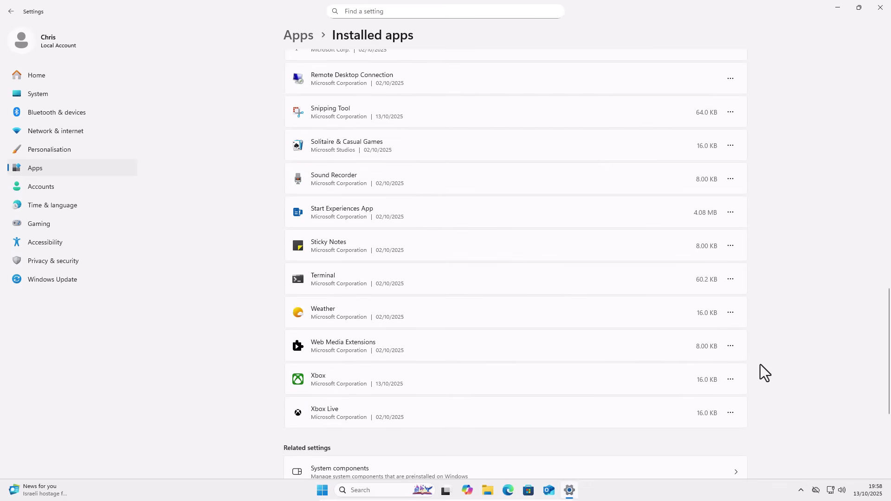
{"action": "left_click", "coordinate": [731, 380]}
{"action": "left_click", "coordinate": [654, 429]}
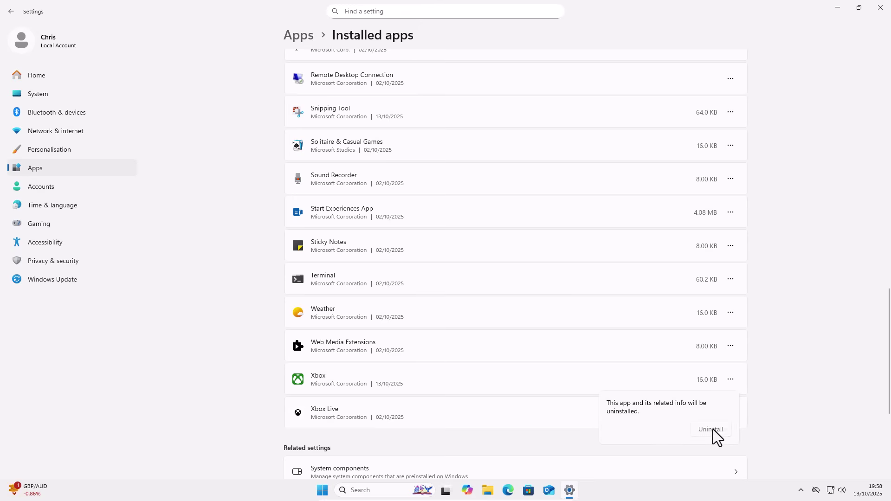
{"action": "left_click", "coordinate": [713, 430]}
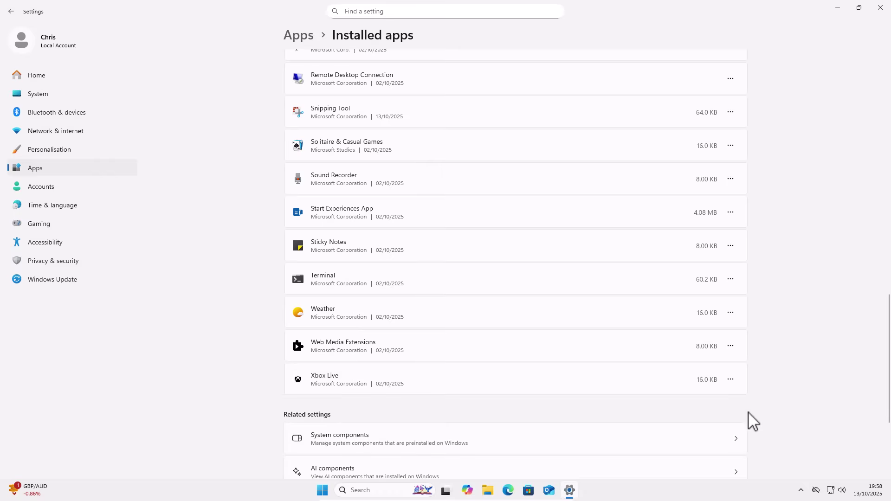
Uninstall Xbox Live and scroll back to the top of the list
{"action": "left_click", "coordinate": [731, 380]}
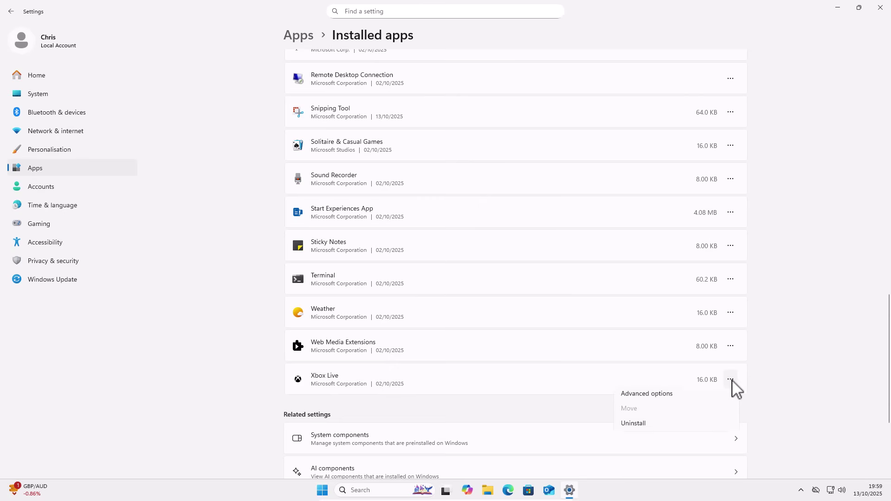
{"action": "left_click", "coordinate": [652, 429]}
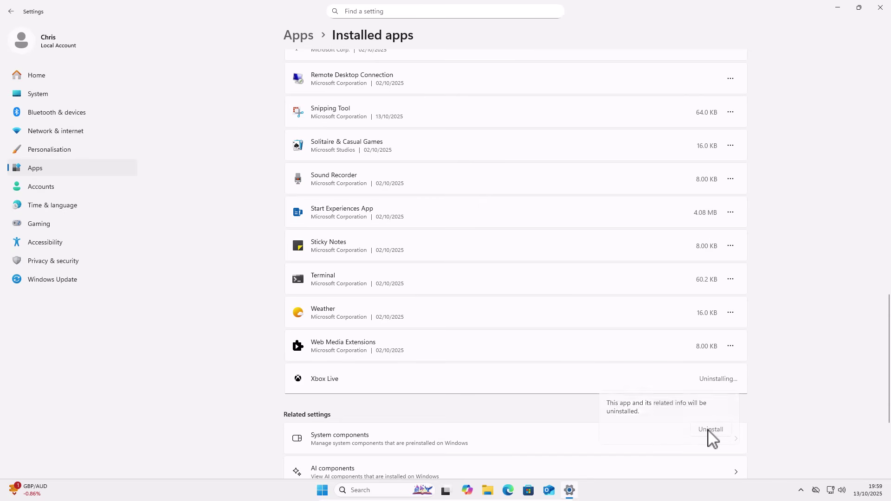
{"action": "scroll", "coordinate": [681, 404], "scroll_direction": "up", "scroll_amount": 1}
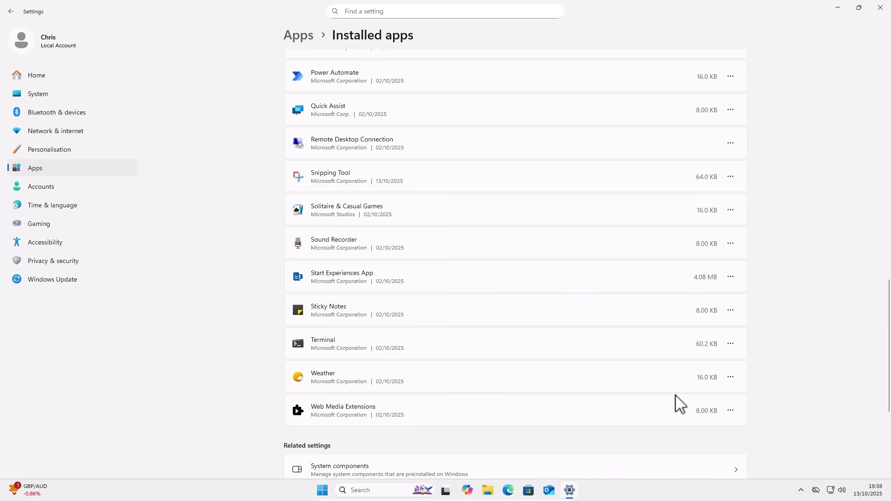
{"action": "scroll", "coordinate": [680, 403], "scroll_direction": "up", "scroll_amount": 8}
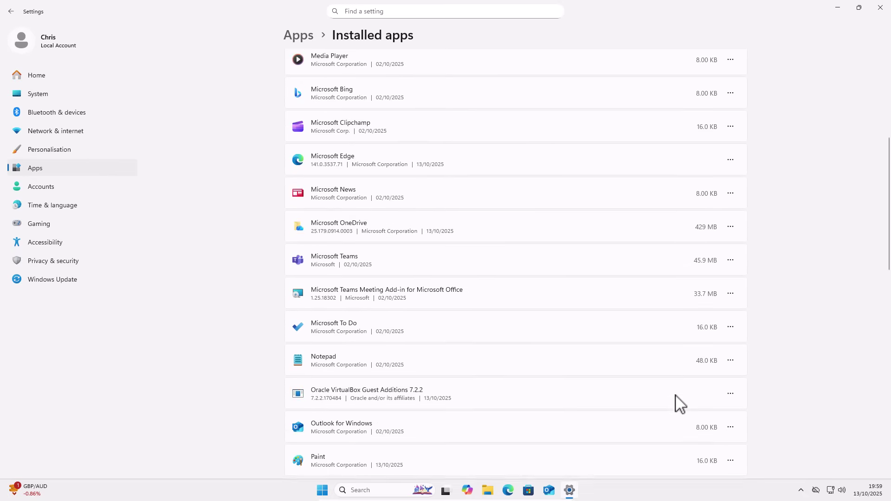
{"action": "scroll", "coordinate": [681, 404], "scroll_direction": "up", "scroll_amount": 5}
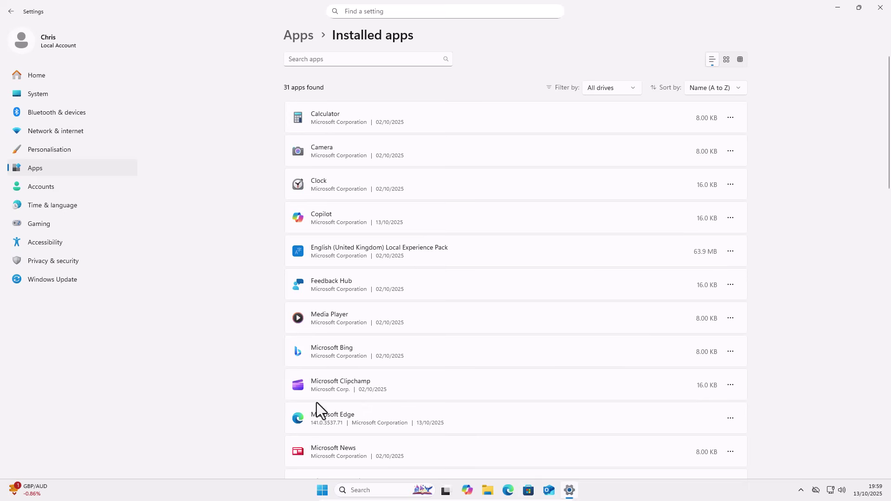
Visit Gaming > Game Bar, then go to Privacy & security > Windows Security
{"action": "left_click", "coordinate": [70, 224]}
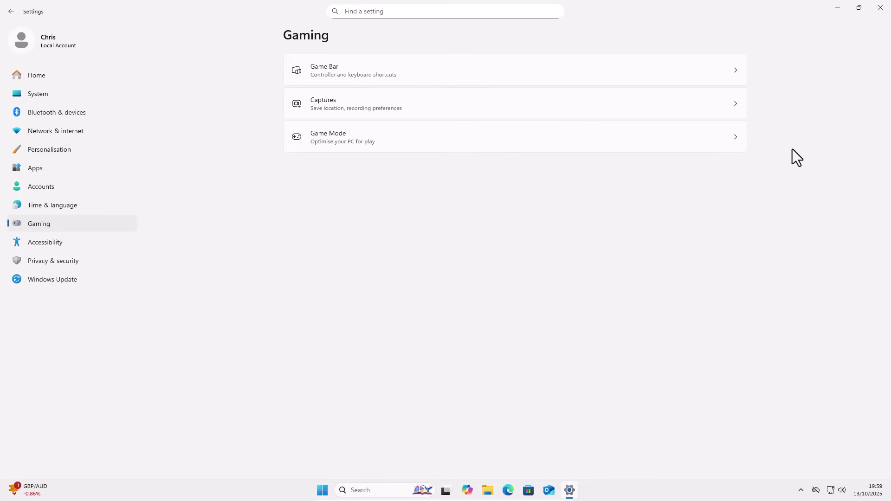
{"action": "left_click", "coordinate": [603, 84]}
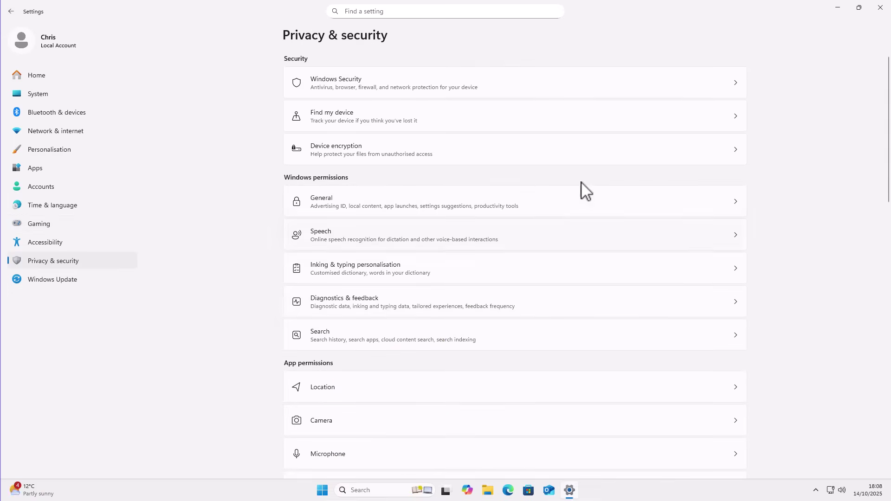
{"action": "left_click", "coordinate": [432, 94]}
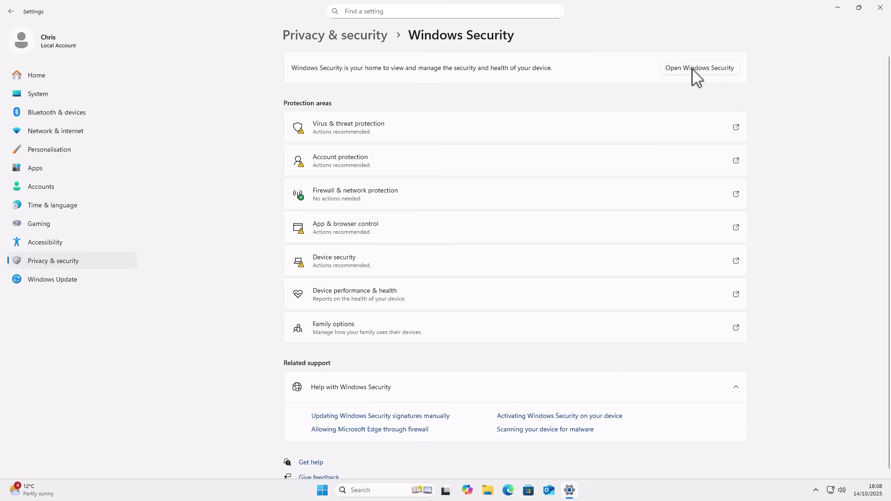
Launch Windows Security, dismiss the Virus & threat and Account protection warnings, and turn on App & browser control
{"action": "left_click", "coordinate": [693, 70]}
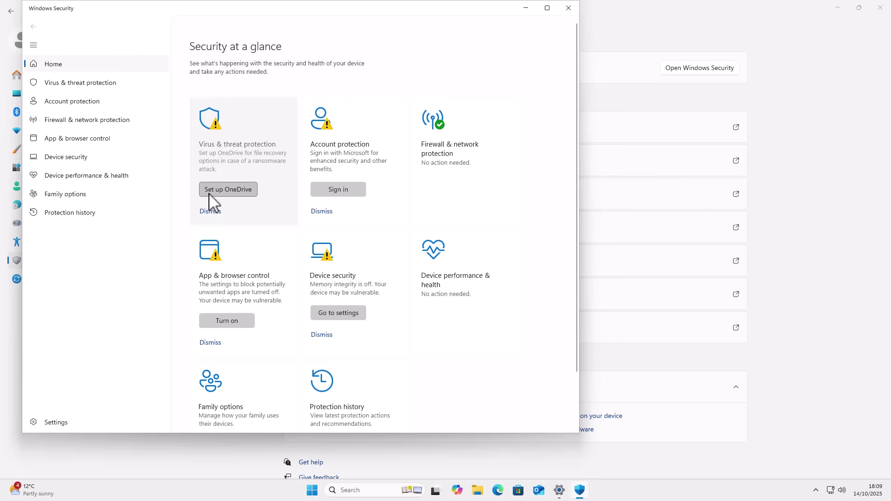
{"action": "left_click", "coordinate": [211, 212]}
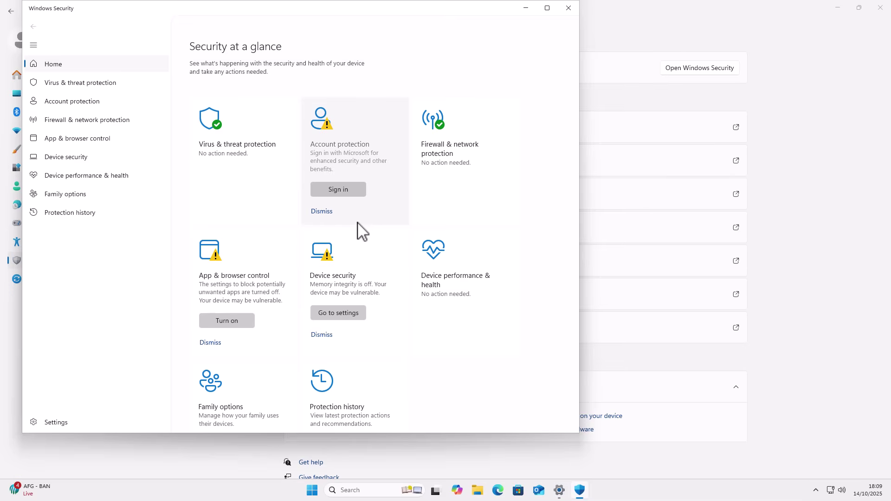
{"action": "left_click", "coordinate": [321, 213]}
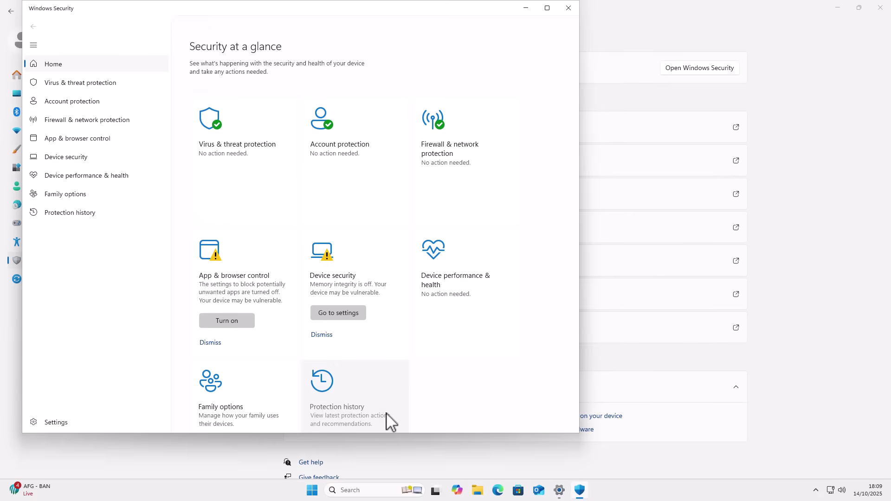
{"action": "left_click", "coordinate": [222, 321]}
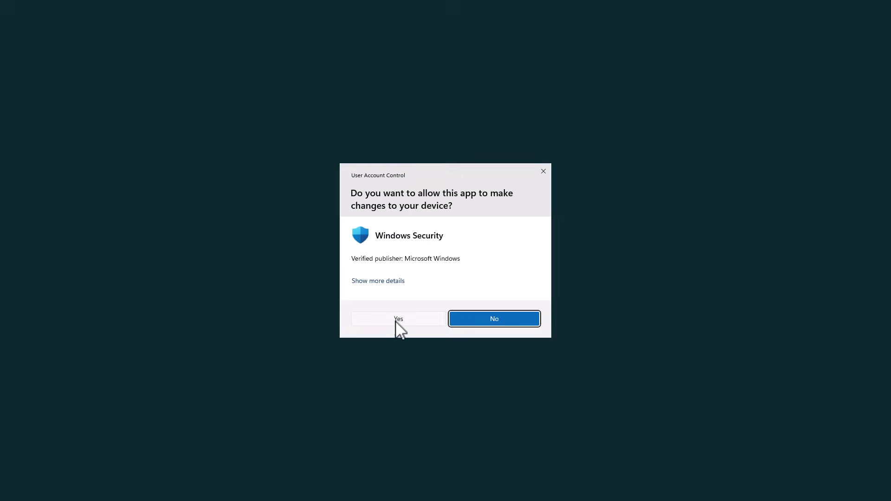
Approve both UAC prompts and dismiss the Device security memory-integrity warning
{"action": "left_click", "coordinate": [396, 320]}
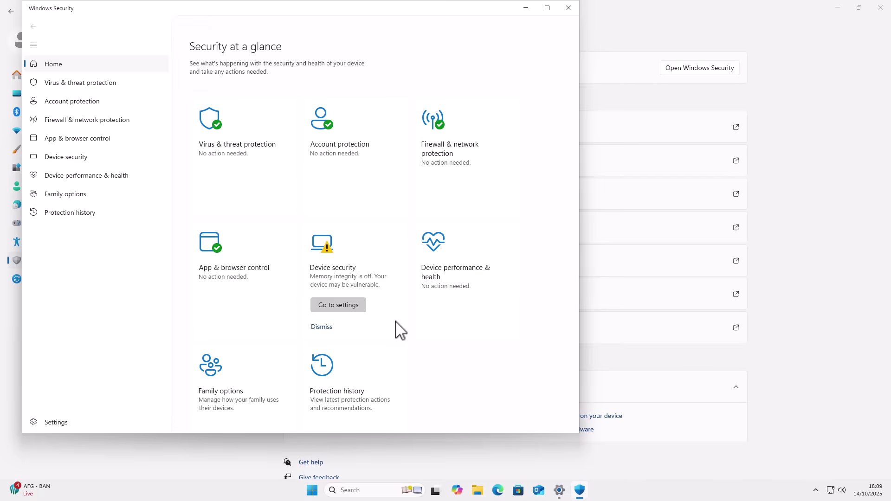
{"action": "left_click", "coordinate": [320, 327]}
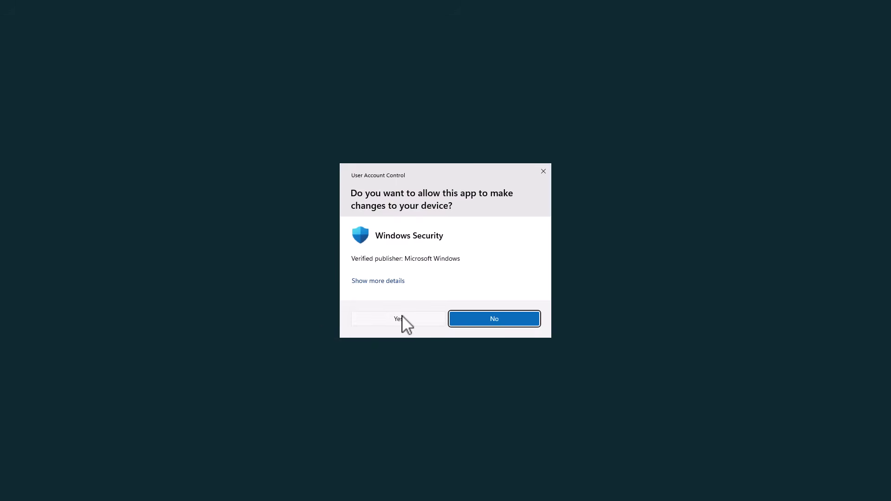
{"action": "left_click", "coordinate": [414, 319]}
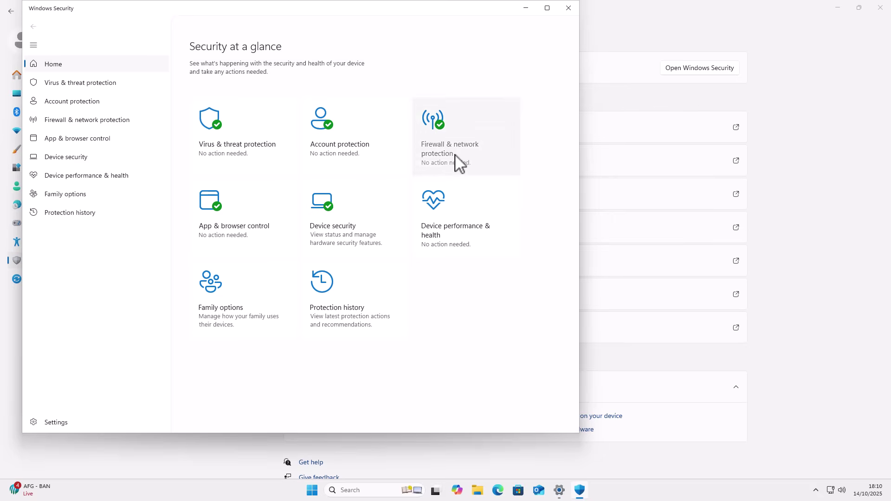
Close Windows Security and turn off Settings app notifications and suggested content in Privacy & security > General
{"action": "left_click", "coordinate": [569, 8]}
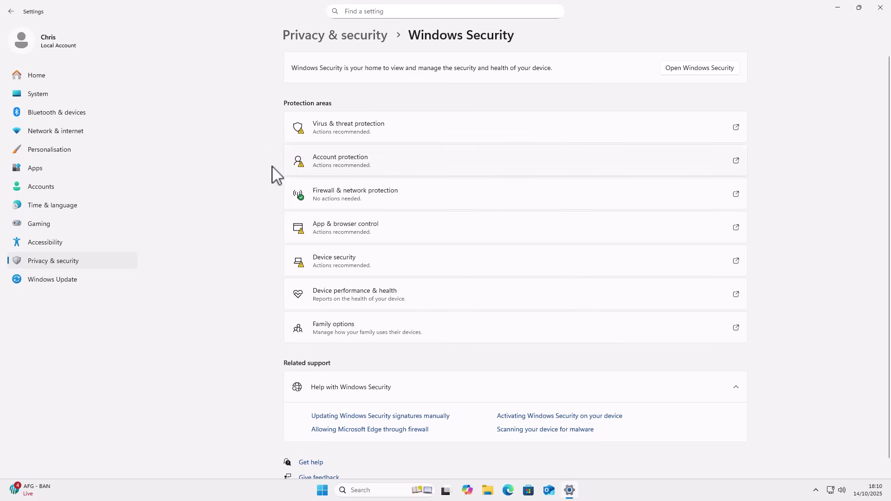
{"action": "left_click", "coordinate": [59, 260]}
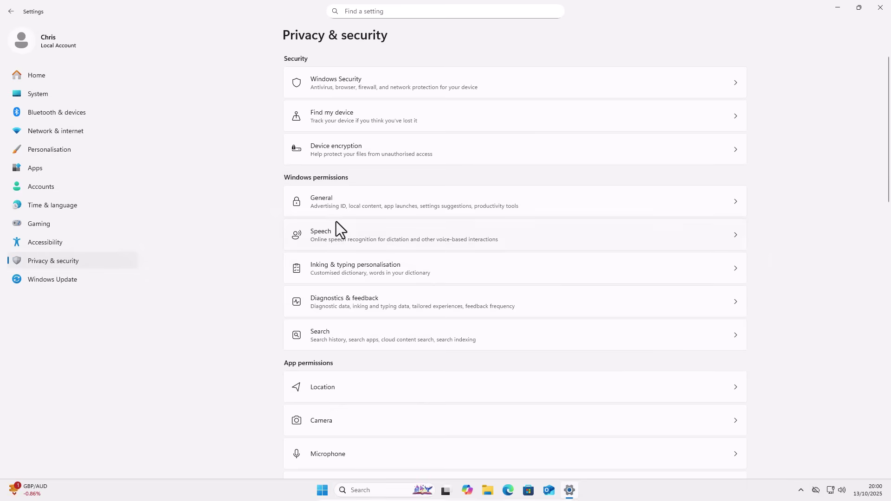
{"action": "left_click", "coordinate": [330, 209]}
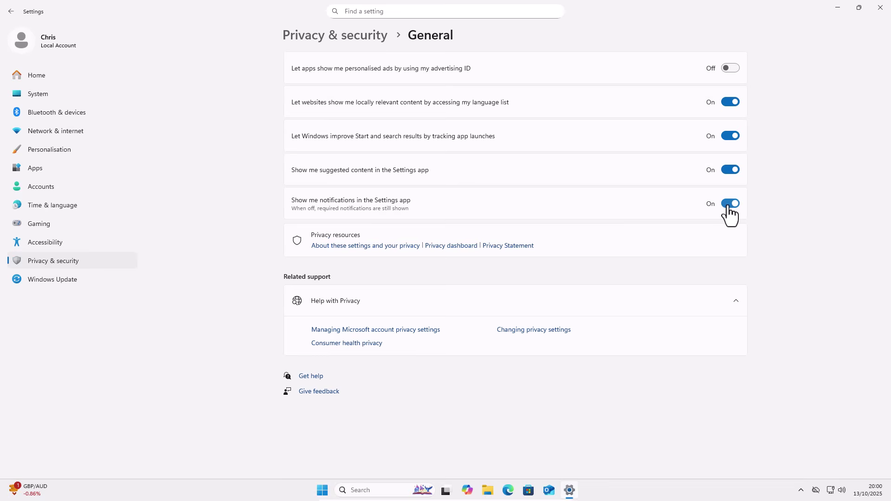
{"action": "left_click", "coordinate": [728, 206]}
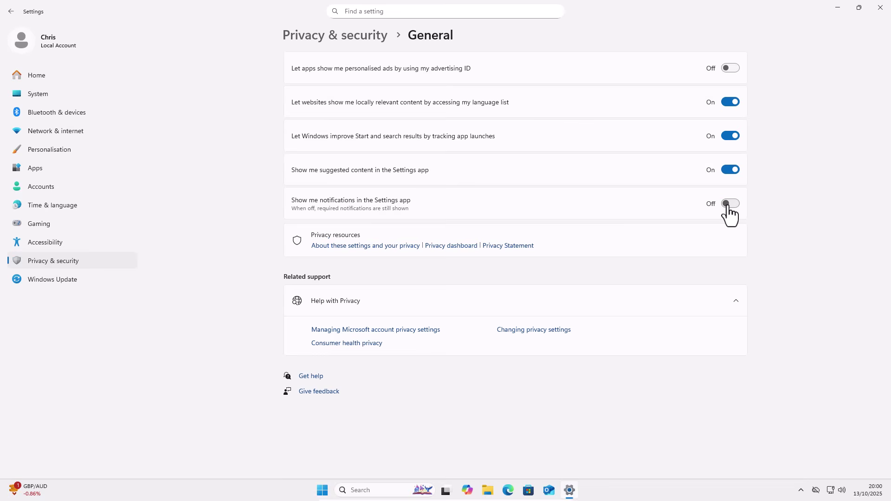
{"action": "left_click", "coordinate": [726, 171]}
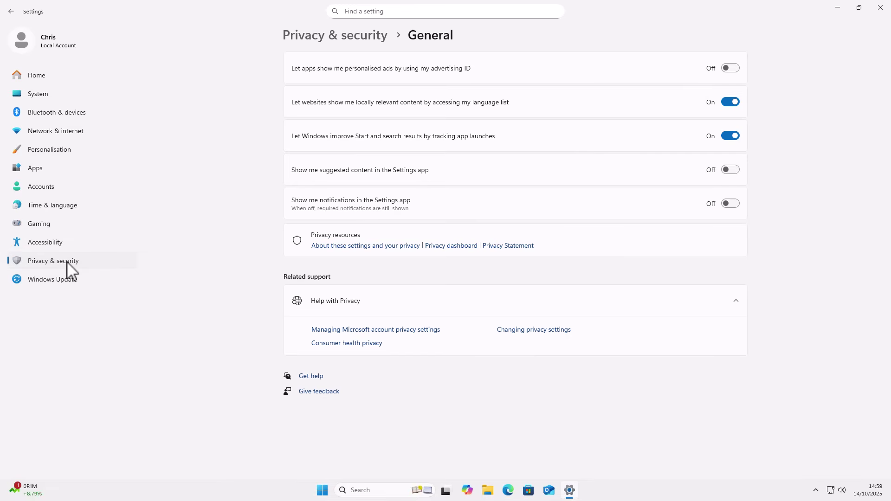
In Diagnostics & feedback, expand inking, tailored experiences and view data sections, then delete diagnostic data
{"action": "left_click", "coordinate": [70, 267]}
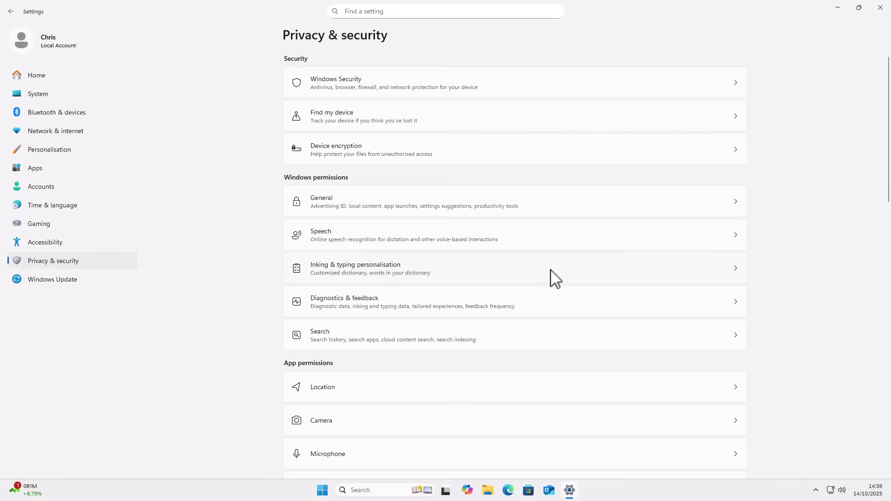
{"action": "left_click", "coordinate": [355, 308]}
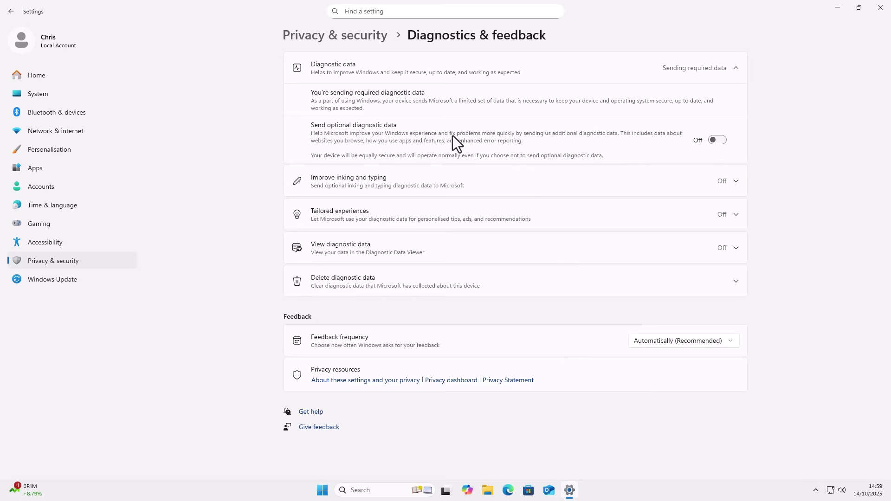
{"action": "left_click", "coordinate": [736, 182]}
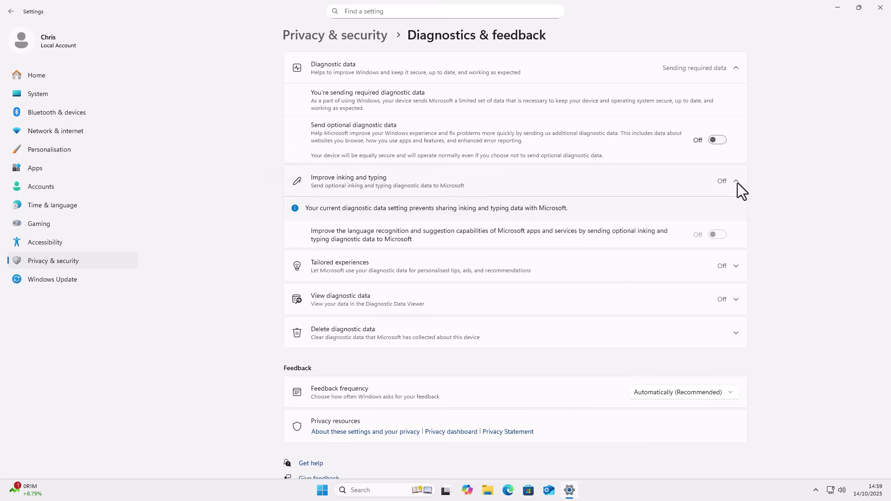
{"action": "left_click", "coordinate": [735, 268]}
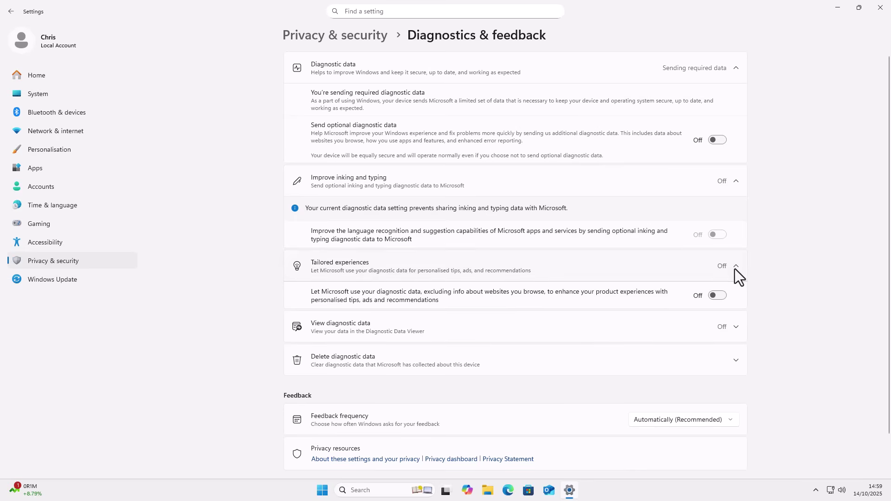
{"action": "left_click", "coordinate": [734, 326]}
{"action": "scroll", "coordinate": [766, 321], "scroll_direction": "down", "scroll_amount": 2}
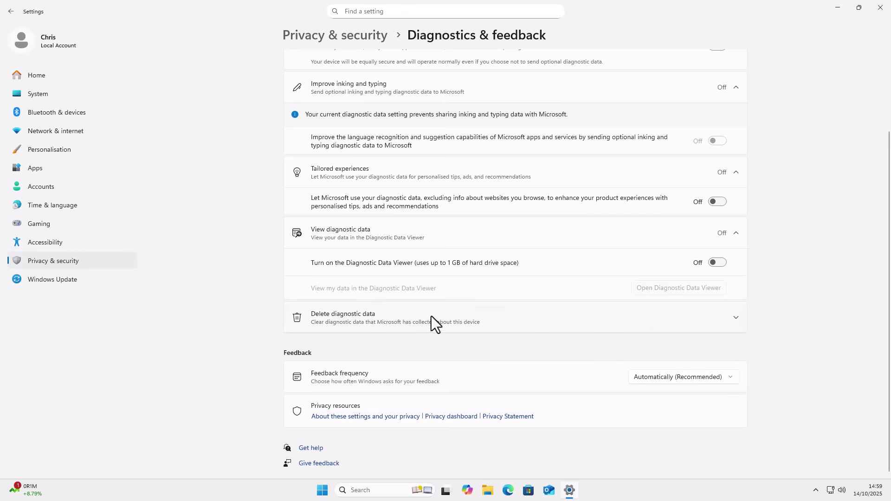
{"action": "left_click", "coordinate": [362, 316]}
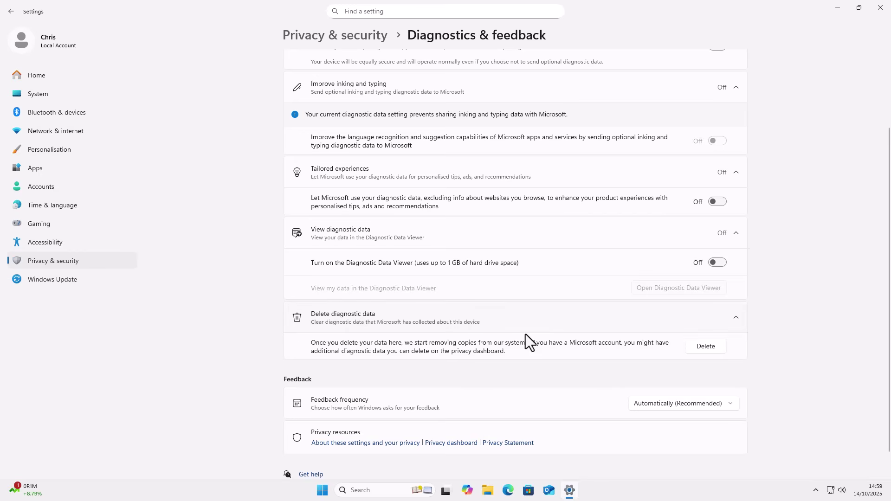
{"action": "left_click", "coordinate": [713, 348]}
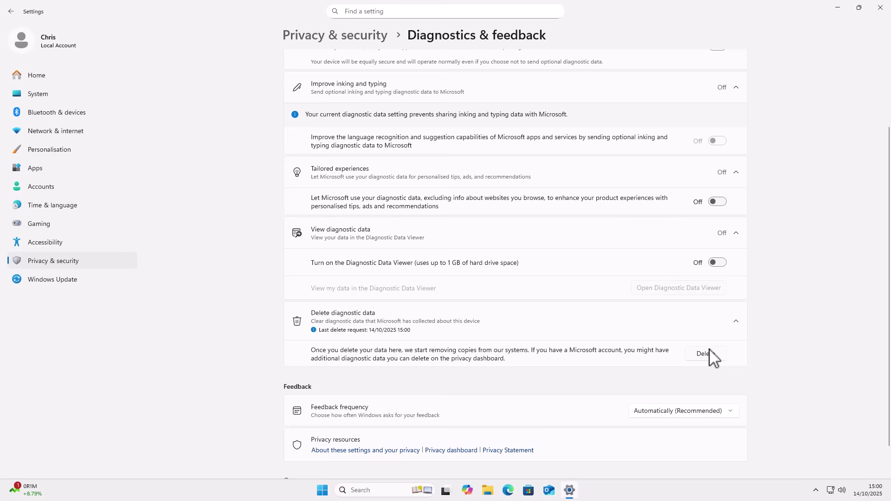
Change Feedback frequency to Never
{"action": "scroll", "coordinate": [802, 341], "scroll_direction": "down", "scroll_amount": 1}
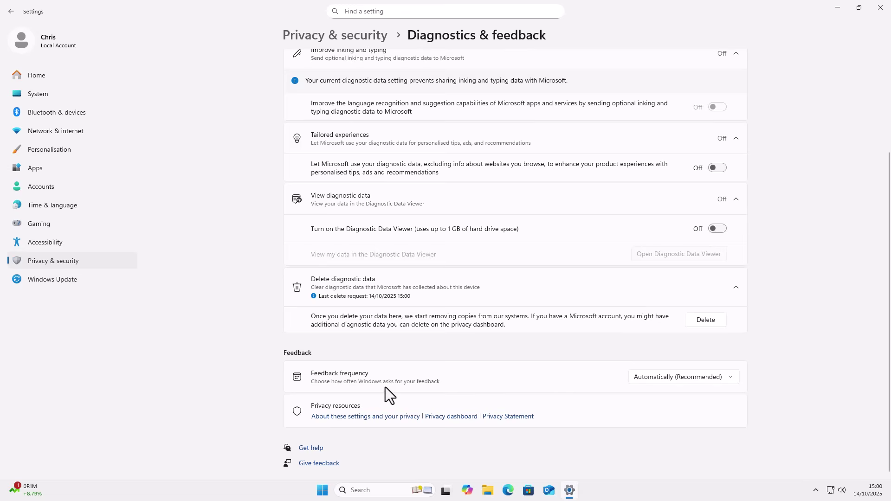
{"action": "left_click", "coordinate": [731, 377]}
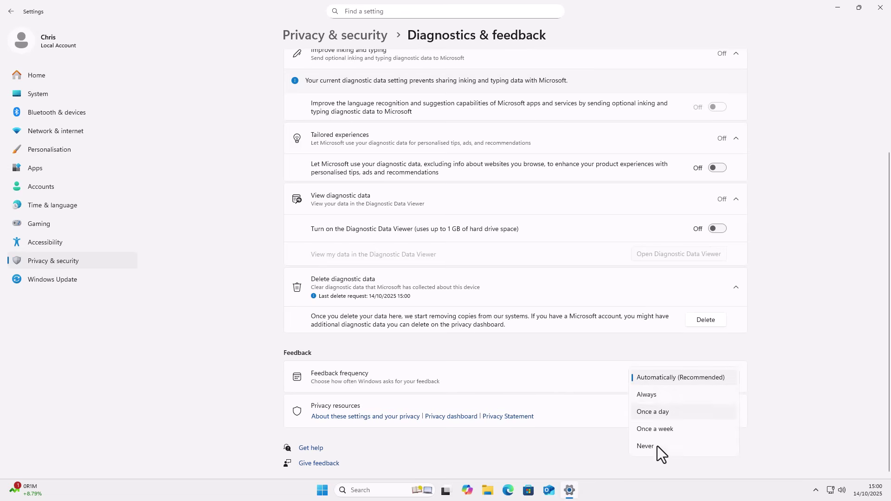
{"action": "left_click", "coordinate": [650, 447]}
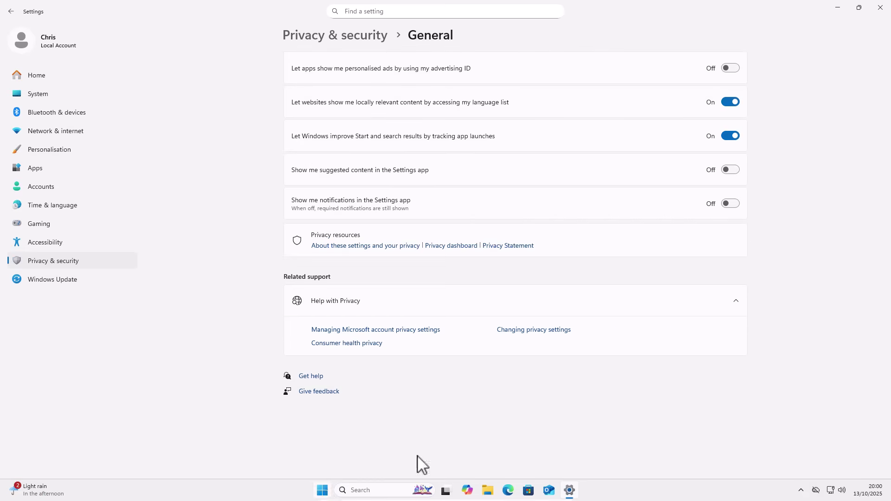
Close Settings, launch Control Panel from Start, and switch View by to Large icons
{"action": "left_click", "coordinate": [881, 8]}
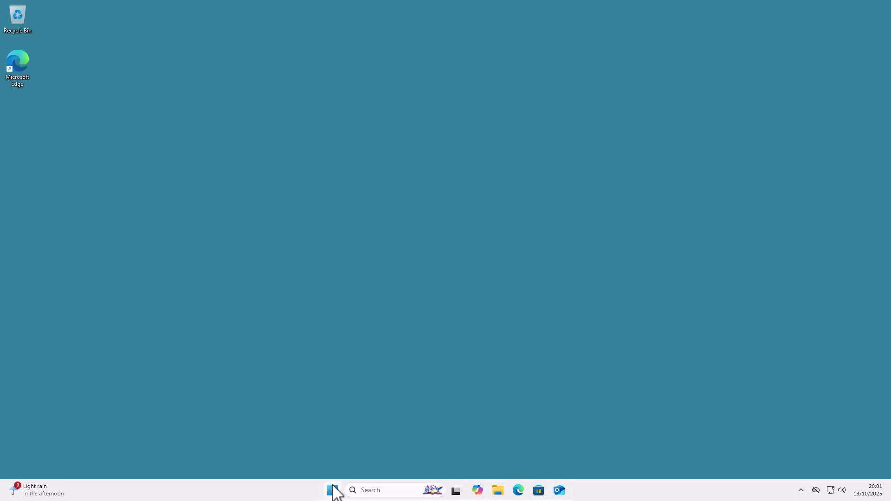
{"action": "left_click", "coordinate": [332, 491]}
{"action": "type", "text": "c"}
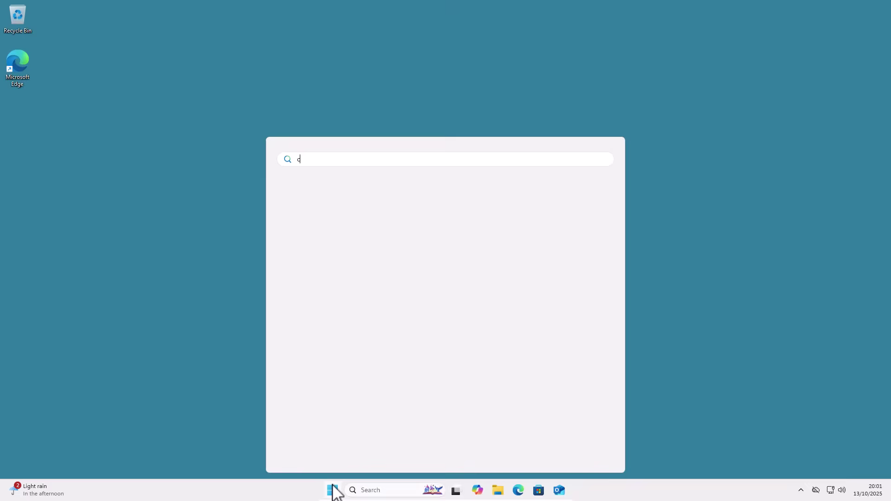
{"action": "type", "text": "ontrol"}
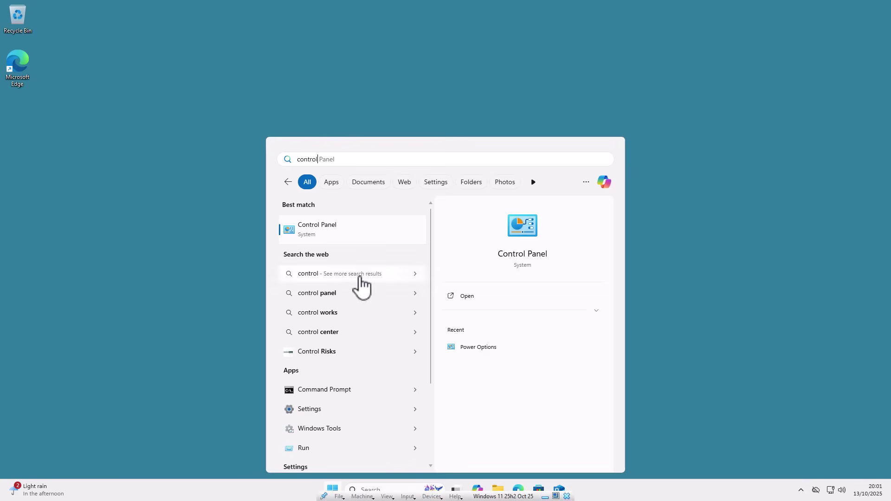
{"action": "left_click", "coordinate": [321, 234]}
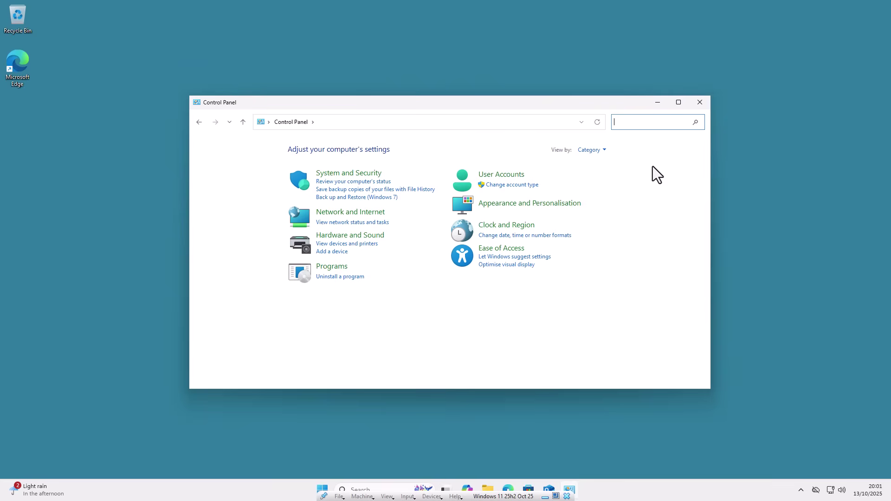
{"action": "left_click", "coordinate": [592, 152]}
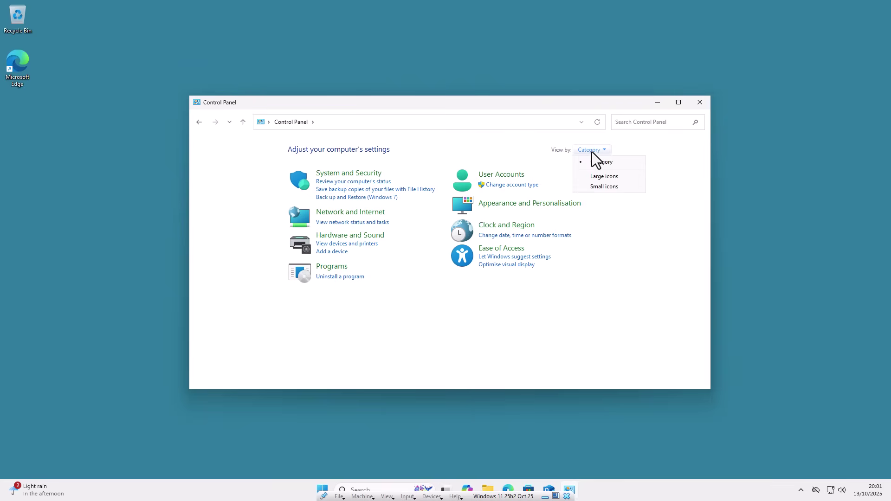
{"action": "left_click", "coordinate": [599, 177]}
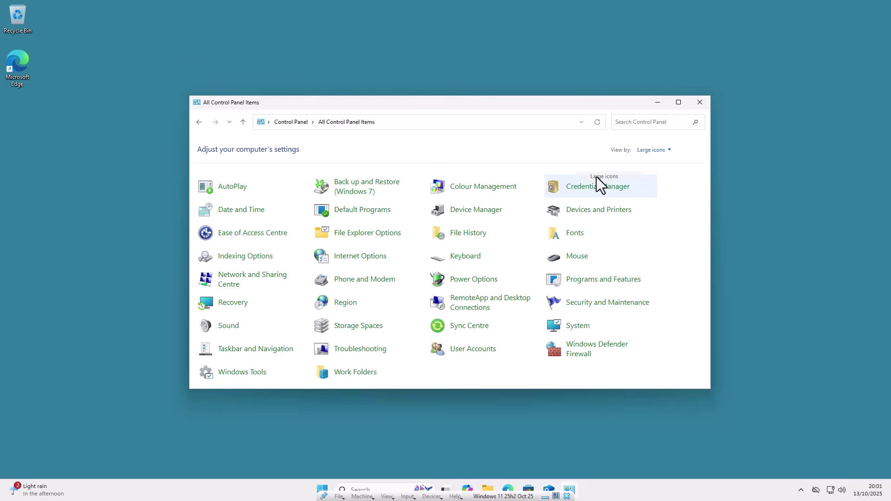
Open Power Options and view the Balanced plan's display turn-off time of 5 minutes
{"action": "left_click", "coordinate": [469, 280]}
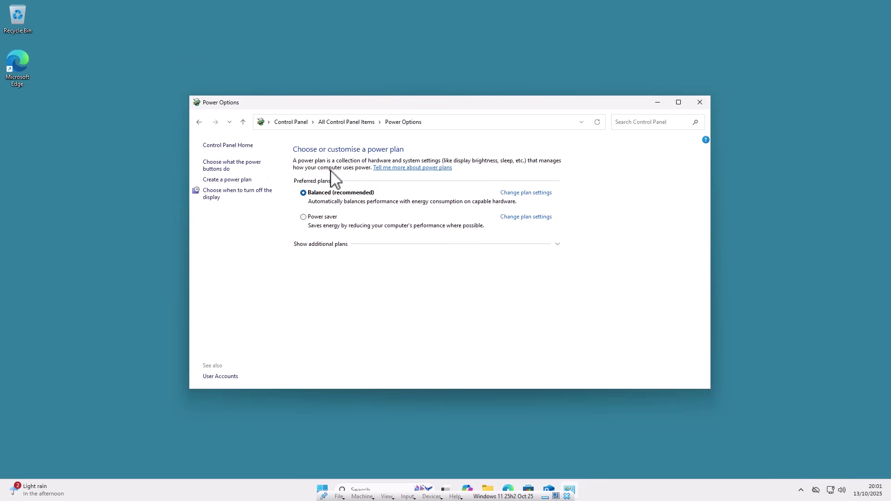
{"action": "left_click", "coordinate": [237, 198]}
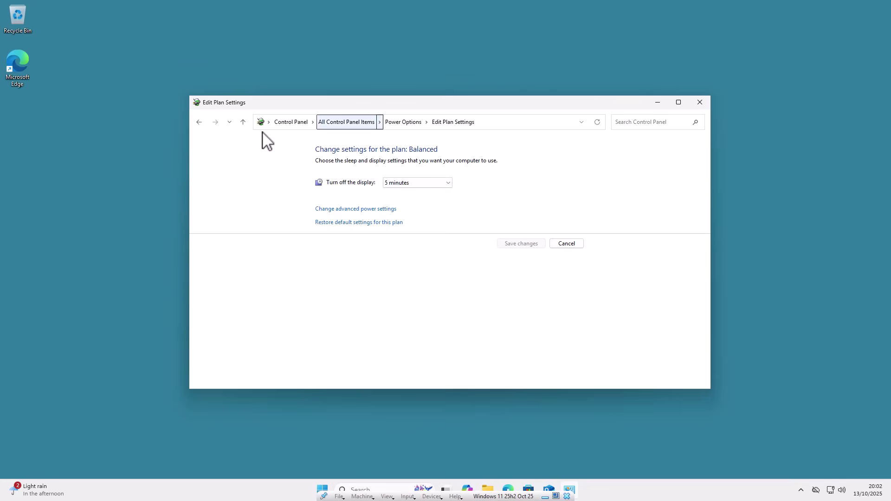
Return to Power Options and choose Shut down as the power button action
{"action": "left_click", "coordinate": [199, 123]}
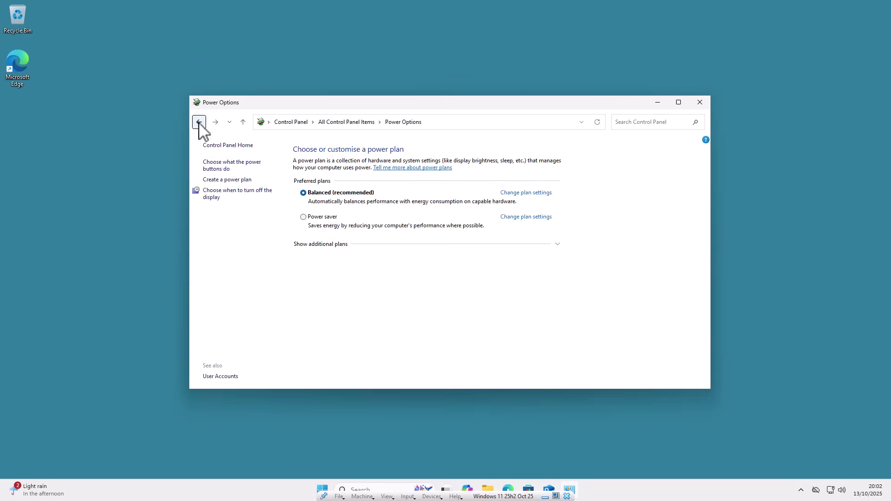
{"action": "left_click", "coordinate": [230, 168]}
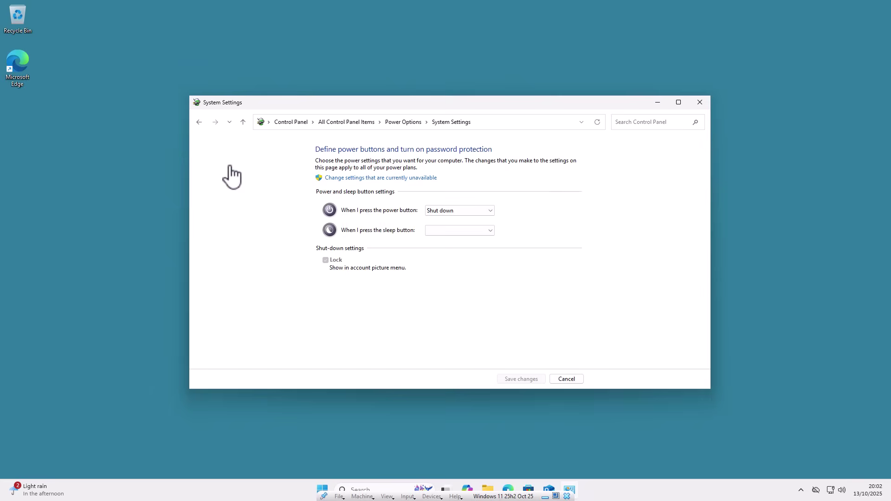
{"action": "left_click", "coordinate": [439, 215]}
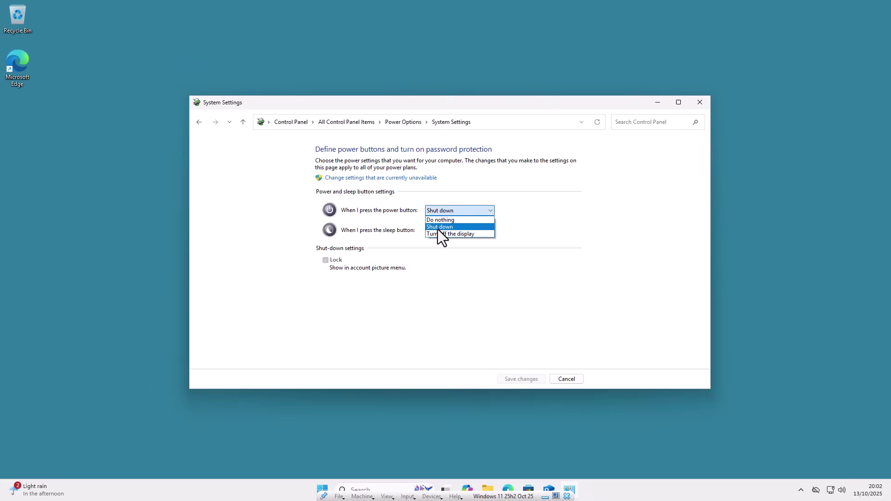
{"action": "left_click", "coordinate": [438, 230]}
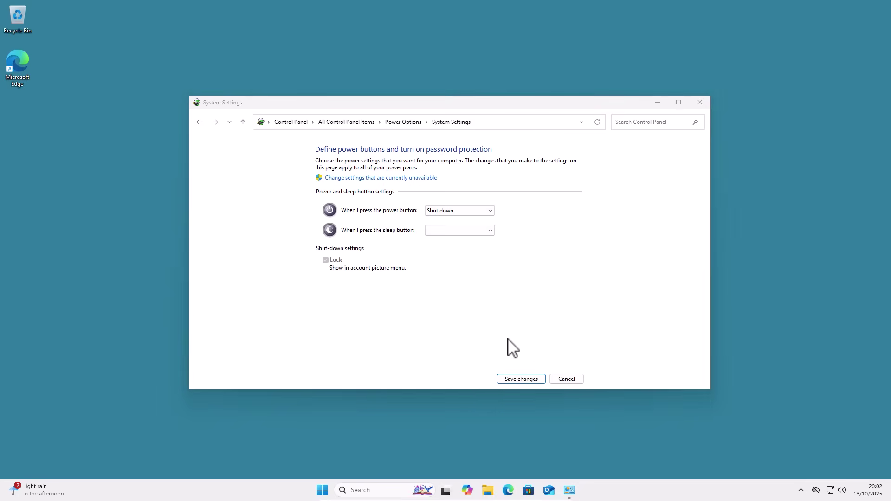
Check the Start menu's Lock, Shut down and Restart choices, then save the power button settings
{"action": "left_click", "coordinate": [324, 491]}
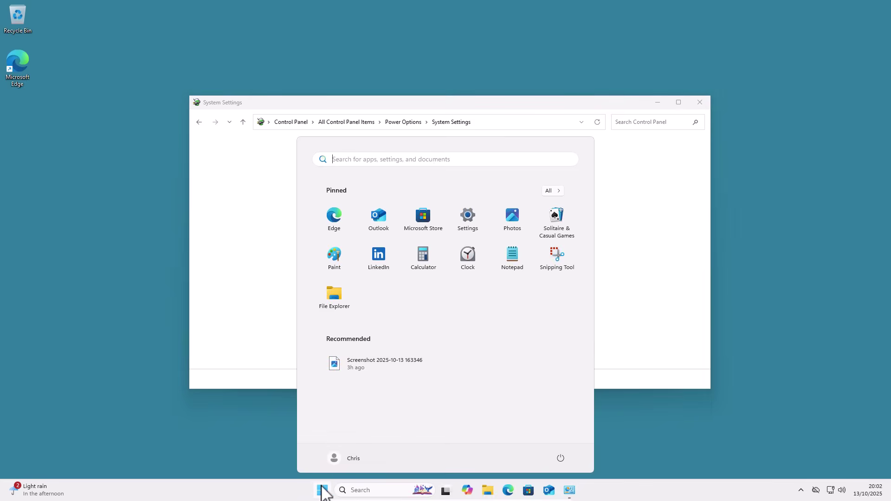
{"action": "left_click", "coordinate": [560, 457]}
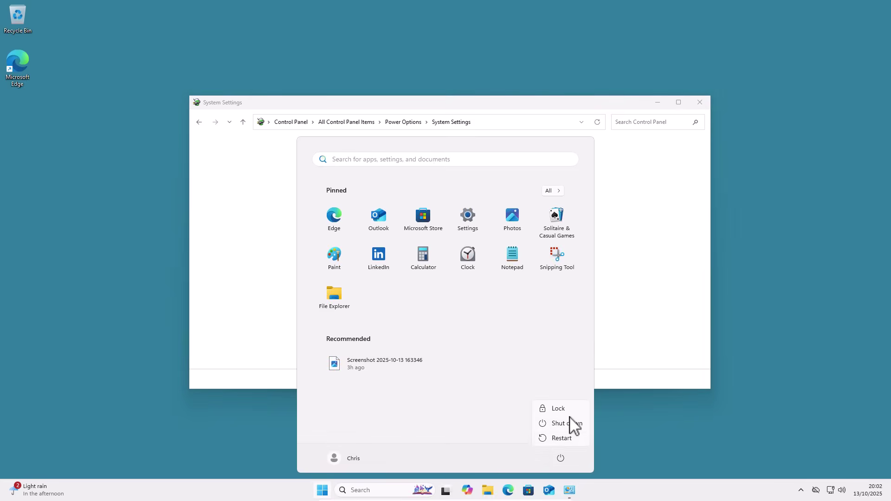
{"action": "left_click", "coordinate": [637, 362]}
{"action": "left_click", "coordinate": [636, 362]}
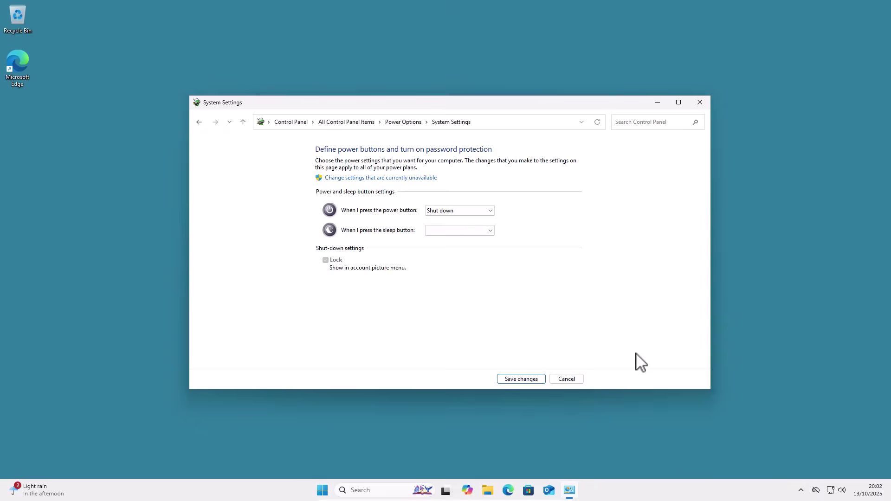
{"action": "left_click", "coordinate": [516, 377]}
{"action": "left_click", "coordinate": [514, 377]}
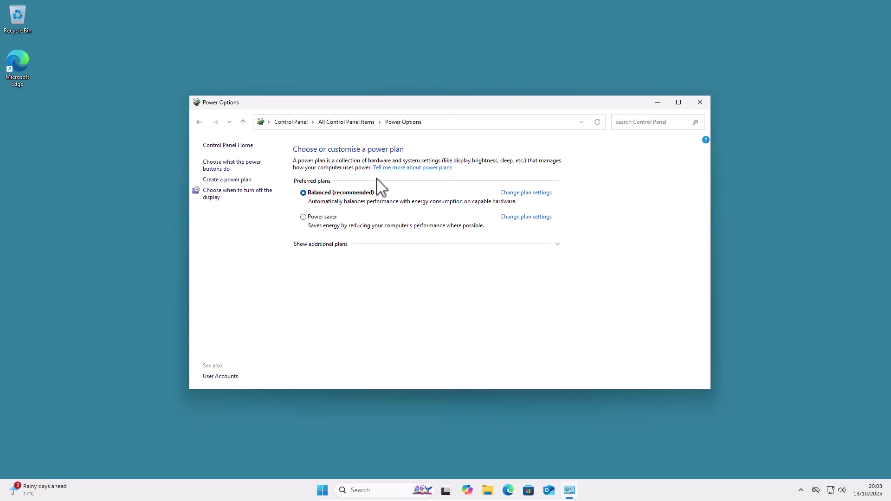
Go back to All Control Panel Items and open System
{"action": "left_click", "coordinate": [199, 122]}
{"action": "left_click", "coordinate": [199, 122]}
{"action": "left_click", "coordinate": [200, 122]}
{"action": "left_click", "coordinate": [199, 122]}
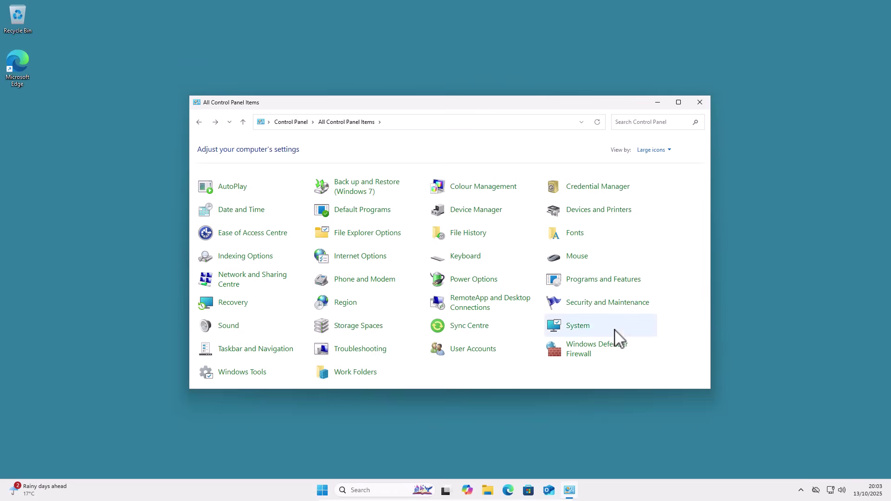
{"action": "left_click", "coordinate": [582, 328]}
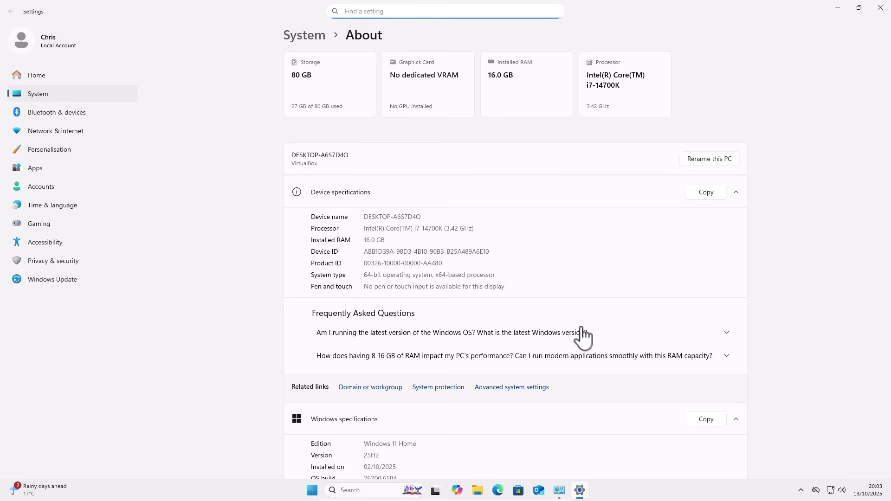
Configure Local Disk (C:) with 'Turn on system protection', adjust the disk usage slider, then Apply and OK
{"action": "left_click", "coordinate": [441, 387]}
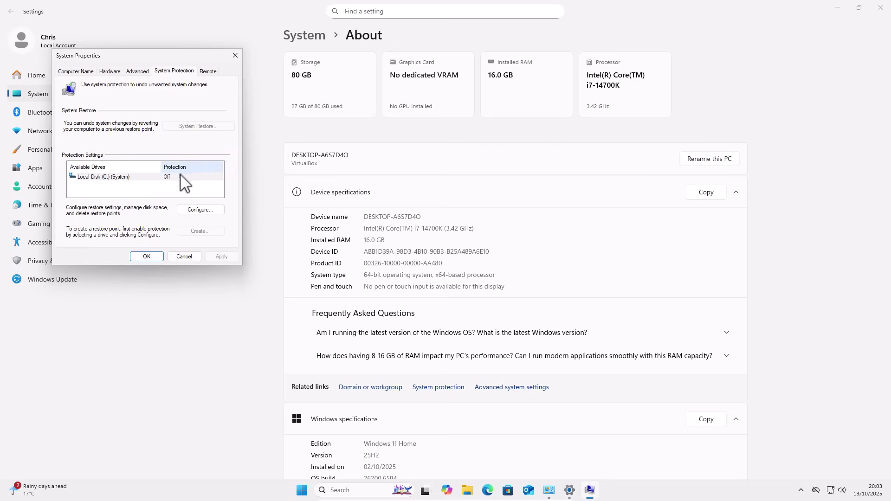
{"action": "left_click", "coordinate": [204, 212]}
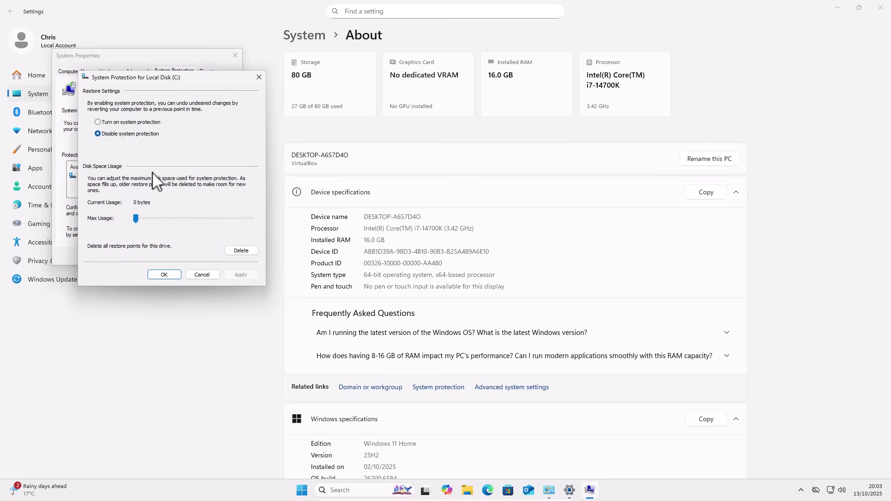
{"action": "left_click", "coordinate": [98, 122]}
{"action": "left_click_drag", "start_coordinate": [136, 218], "coordinate": [140, 226]}
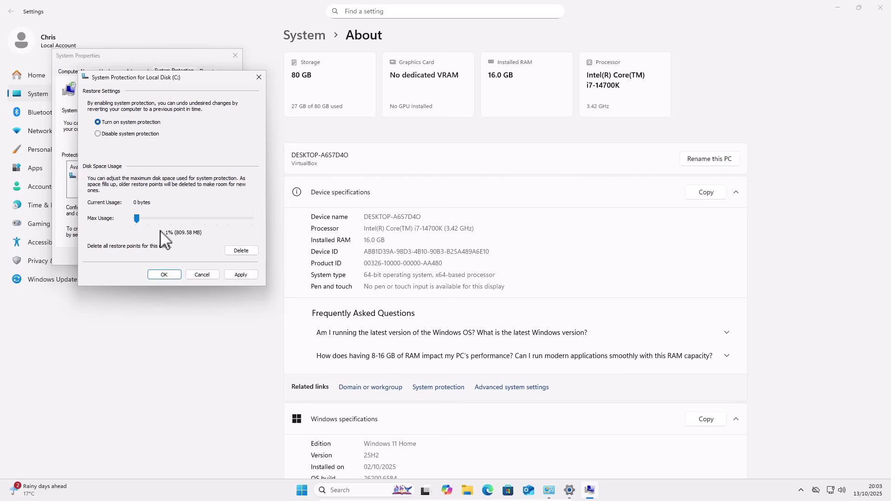
{"action": "left_click", "coordinate": [249, 274]}
{"action": "left_click", "coordinate": [164, 274]}
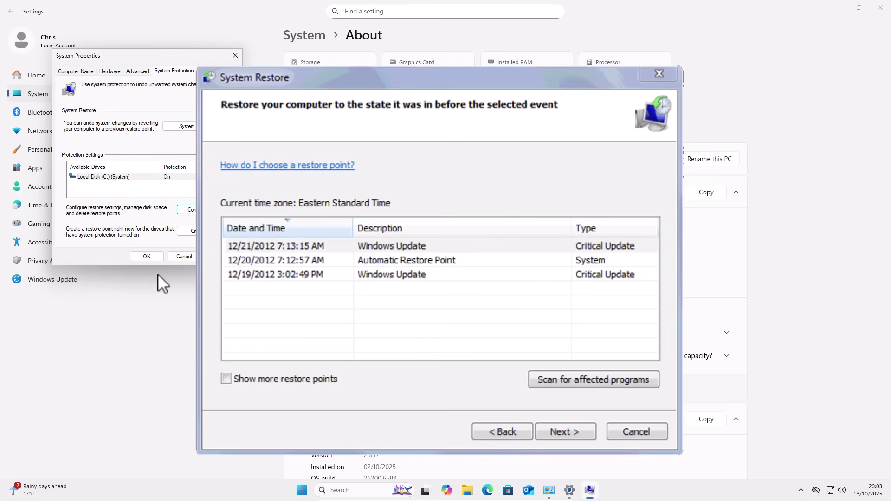
Reach the Performance Options visual effects through Advanced system settings
{"action": "left_click", "coordinate": [147, 256]}
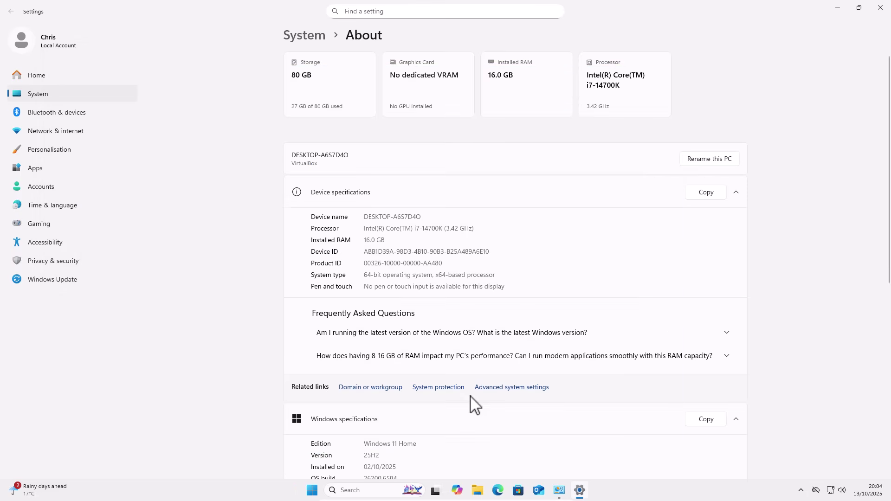
{"action": "left_click", "coordinate": [509, 388]}
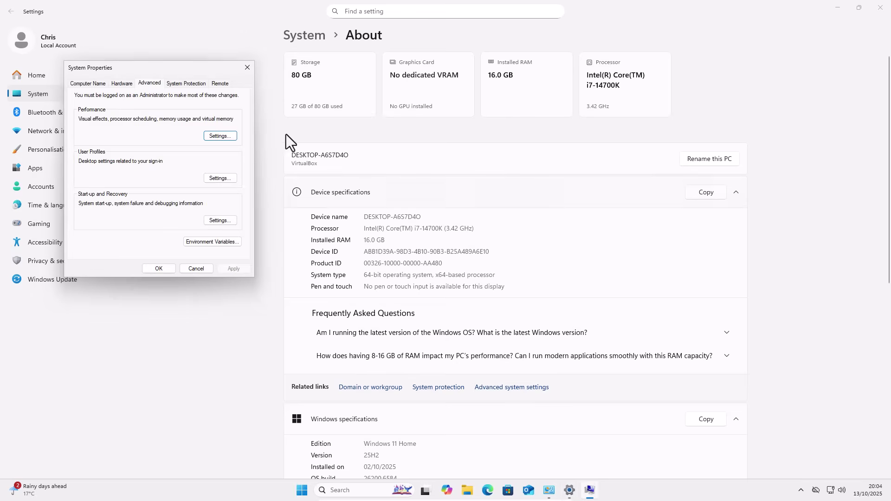
{"action": "left_click", "coordinate": [224, 138]}
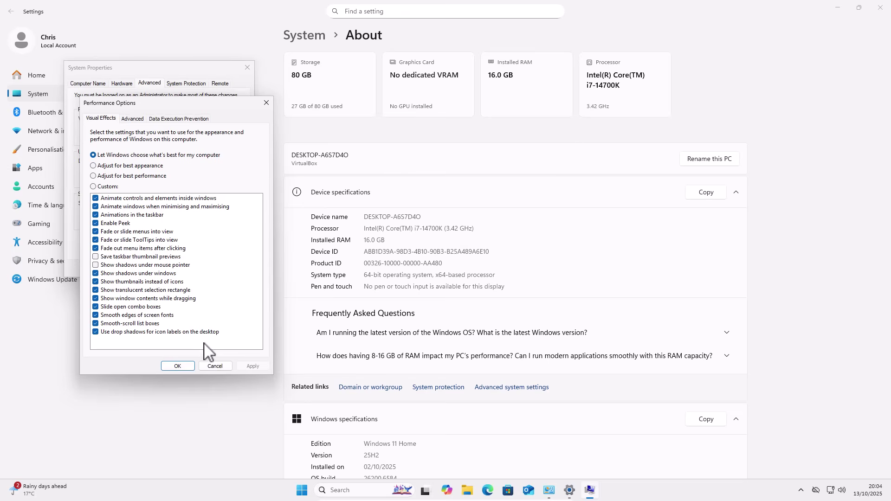
{"action": "left_click", "coordinate": [209, 367]}
{"action": "left_click", "coordinate": [218, 137]}
Untick control, minimise/maximise and taskbar animations, Peek, menu and ToolTip fades, combo-box slide and smooth list scrolling
{"action": "left_click", "coordinate": [96, 199]}
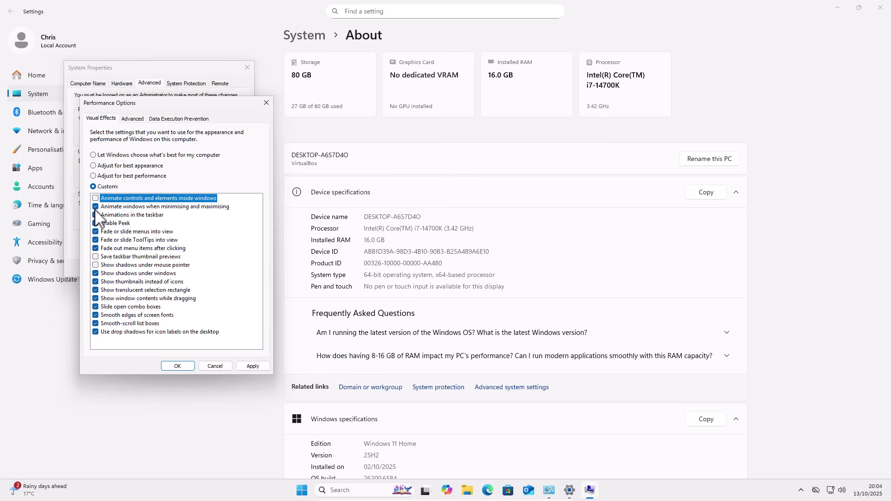
{"action": "left_click", "coordinate": [95, 207]}
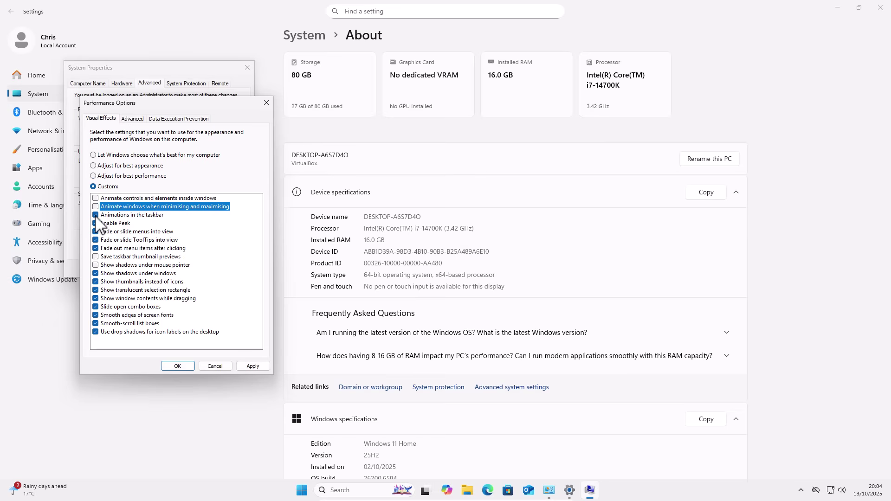
{"action": "left_click", "coordinate": [96, 215]}
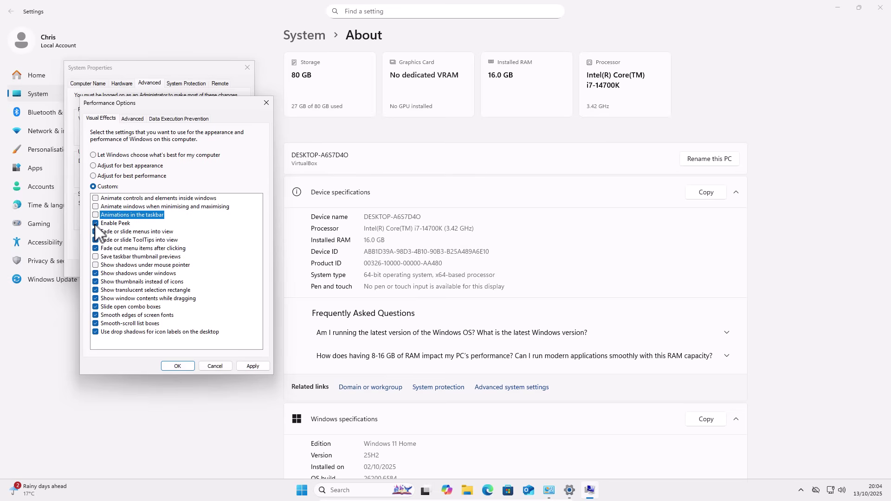
{"action": "left_click", "coordinate": [96, 225]}
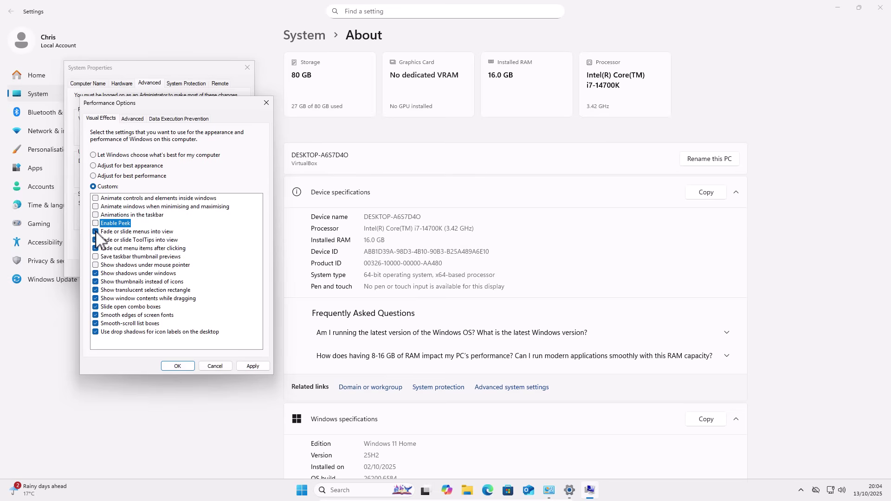
{"action": "left_click", "coordinate": [96, 232]}
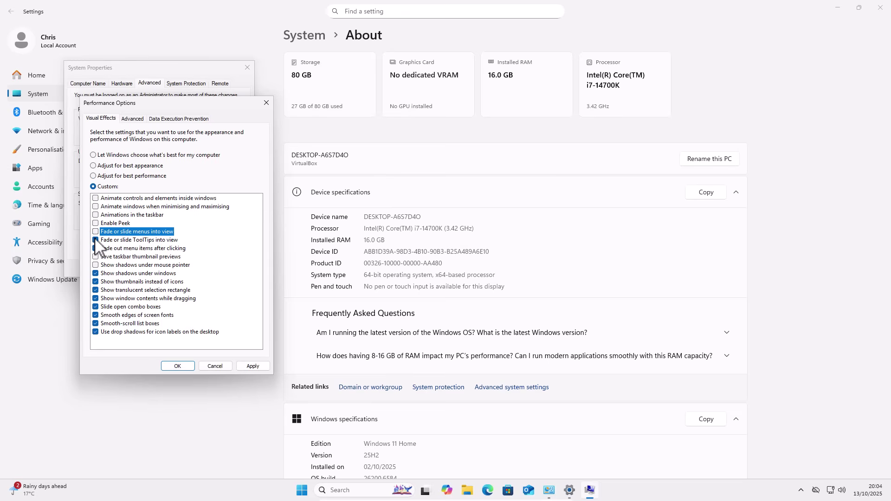
{"action": "left_click", "coordinate": [96, 241]}
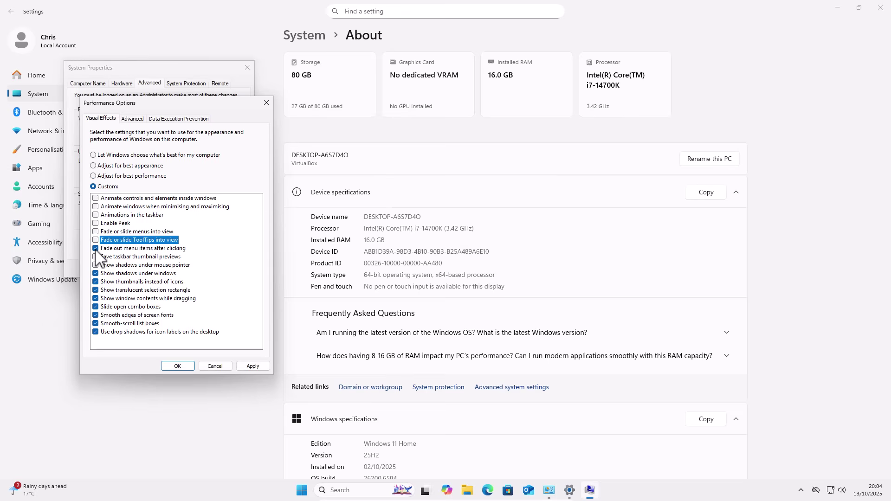
{"action": "left_click", "coordinate": [96, 248]}
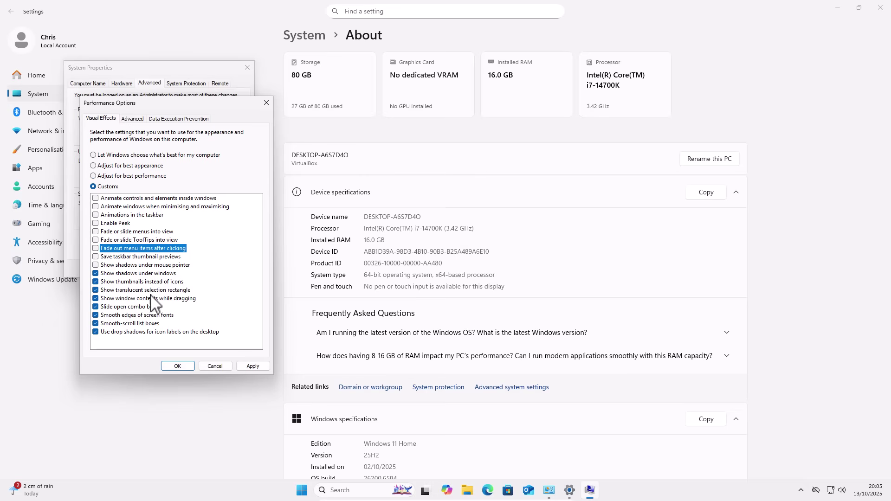
{"action": "left_click", "coordinate": [96, 307]}
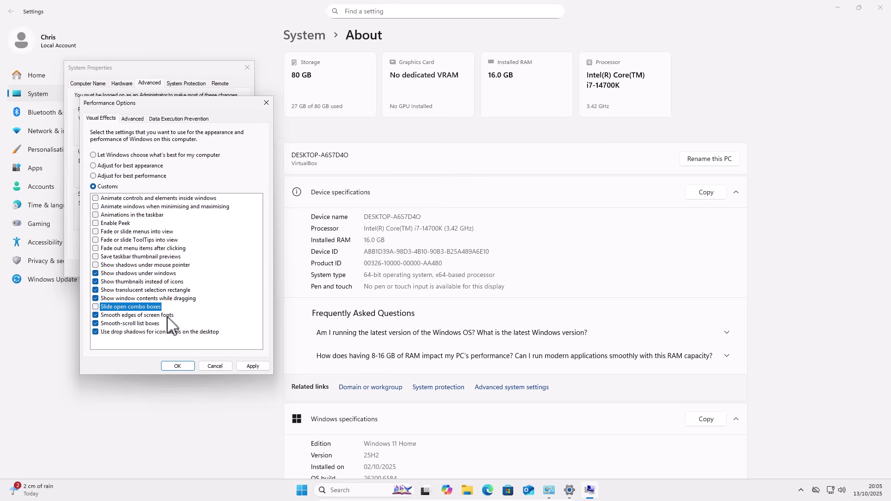
{"action": "left_click", "coordinate": [96, 323]}
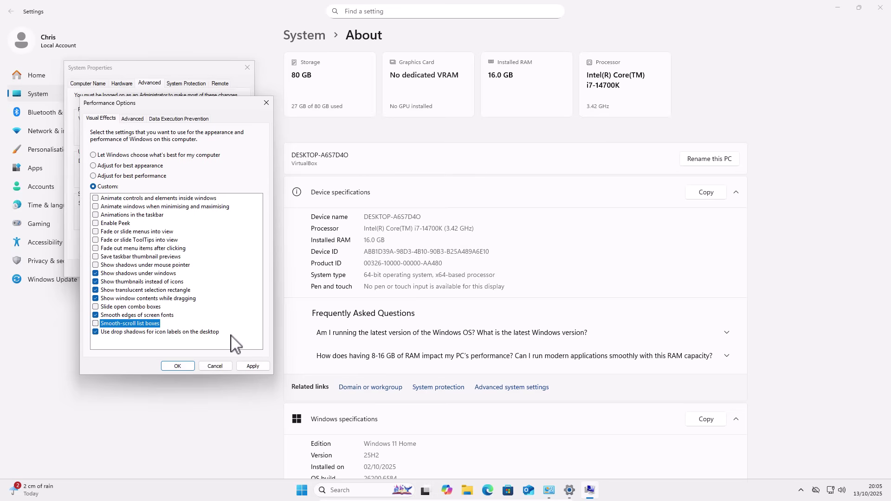
Apply the visual effects changes, recheck Performance Options, then close System Properties and Settings
{"action": "left_click", "coordinate": [253, 366]}
{"action": "left_click", "coordinate": [177, 367]}
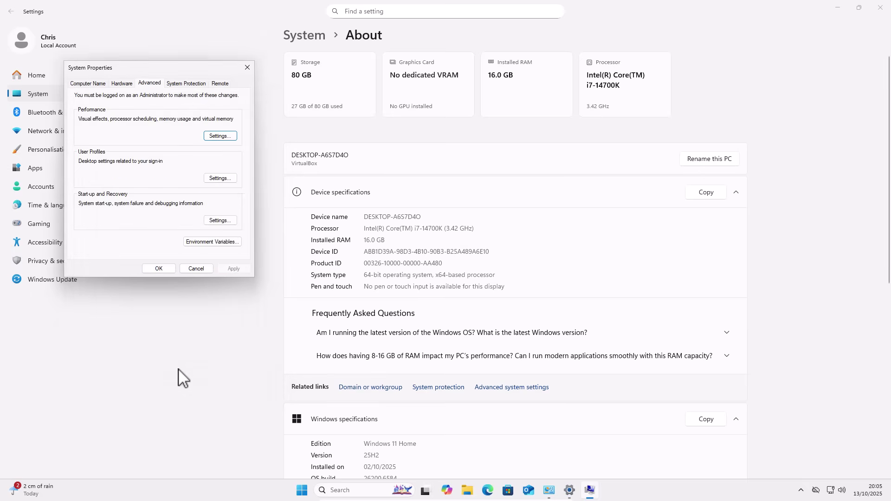
{"action": "left_click", "coordinate": [217, 136]}
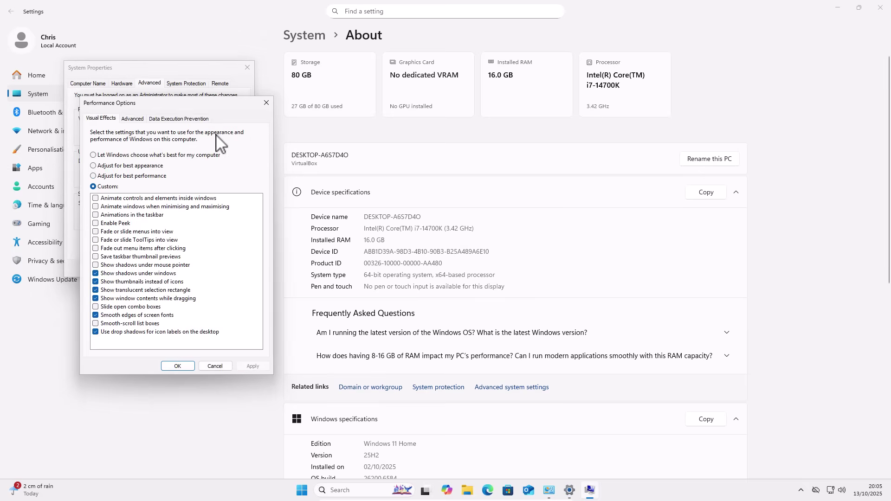
{"action": "left_click", "coordinate": [267, 102]}
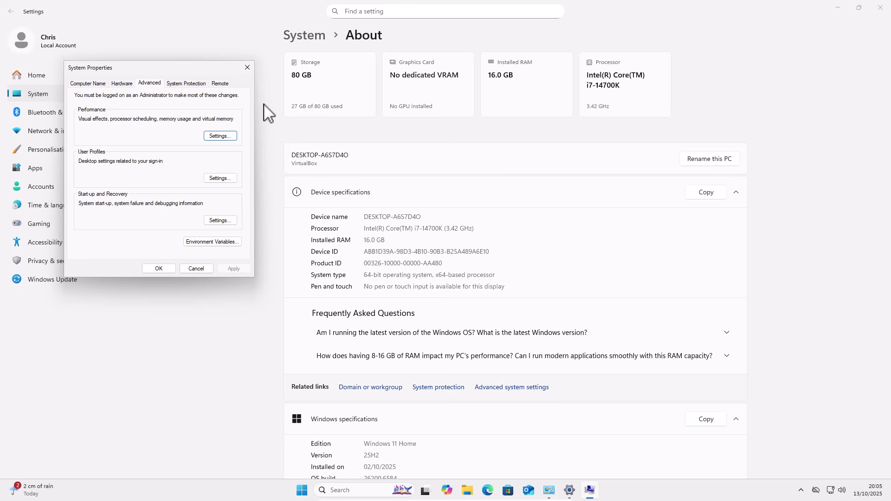
{"action": "left_click", "coordinate": [228, 135]}
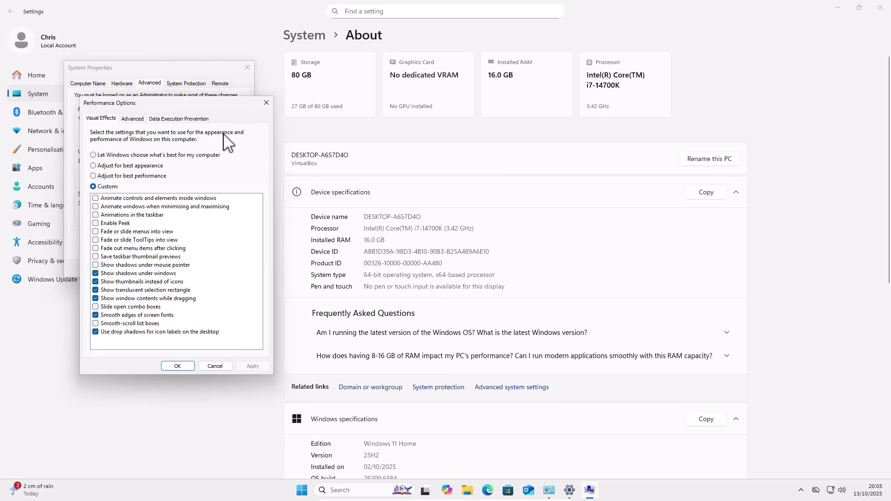
{"action": "left_click", "coordinate": [266, 104]}
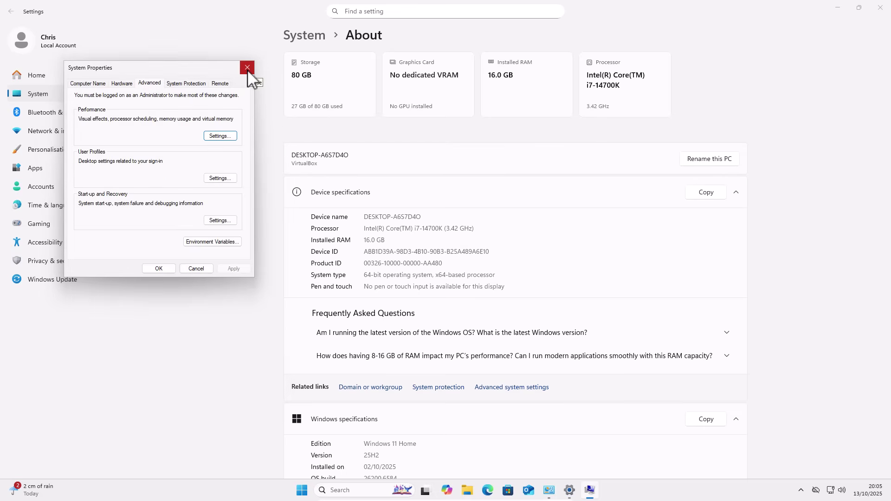
{"action": "left_click", "coordinate": [247, 68]}
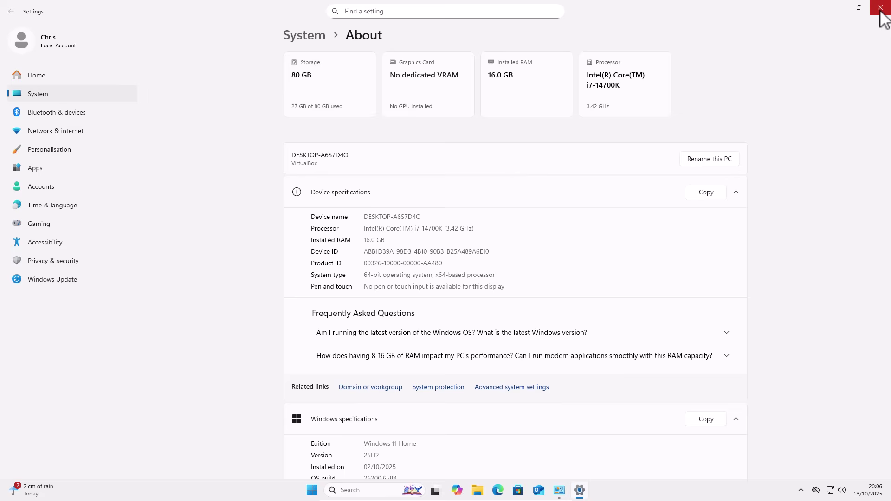
{"action": "left_click", "coordinate": [881, 12]}
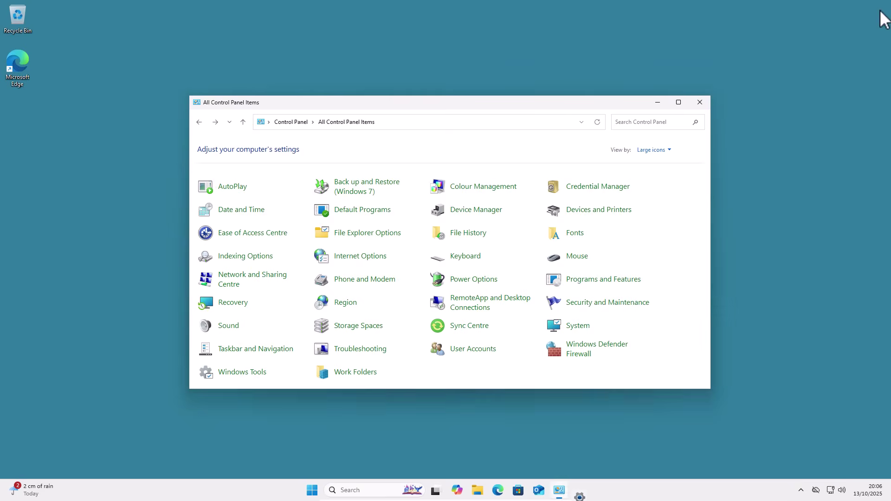
Close Control Panel and set Taskbar alignment to Left under Taskbar behaviours
{"action": "left_click", "coordinate": [700, 101]}
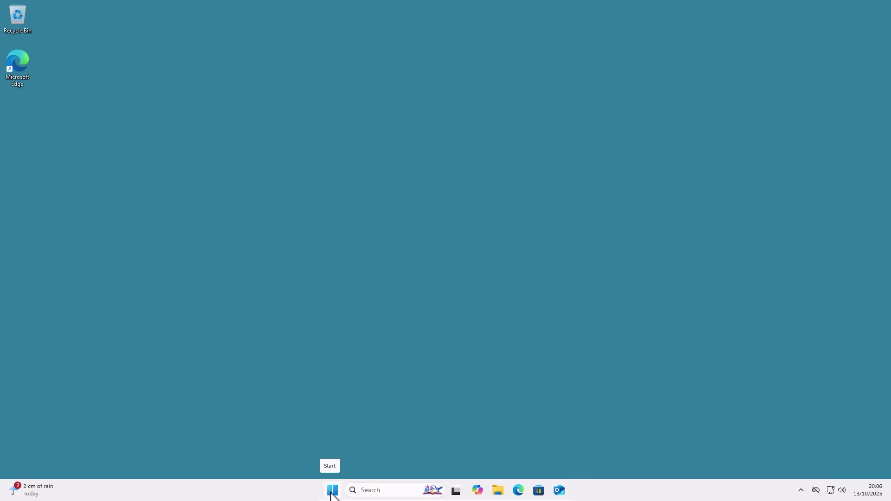
{"action": "left_click", "coordinate": [14, 490]}
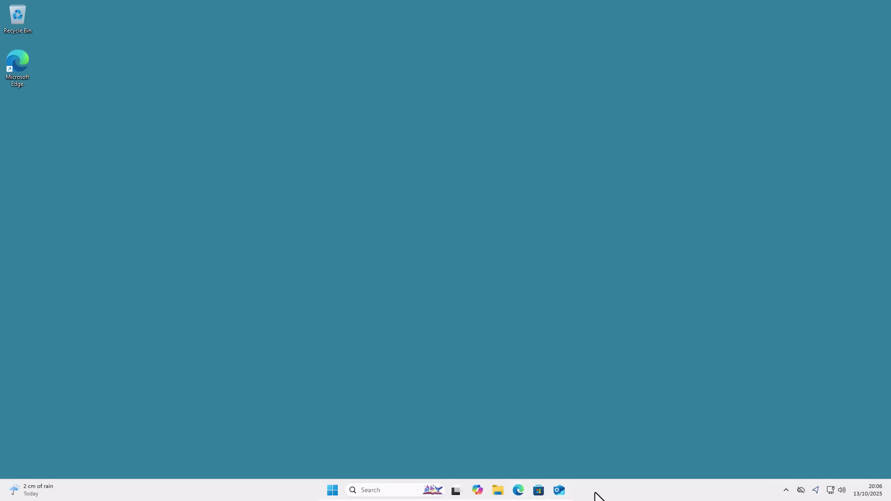
{"action": "right_click", "coordinate": [638, 491]}
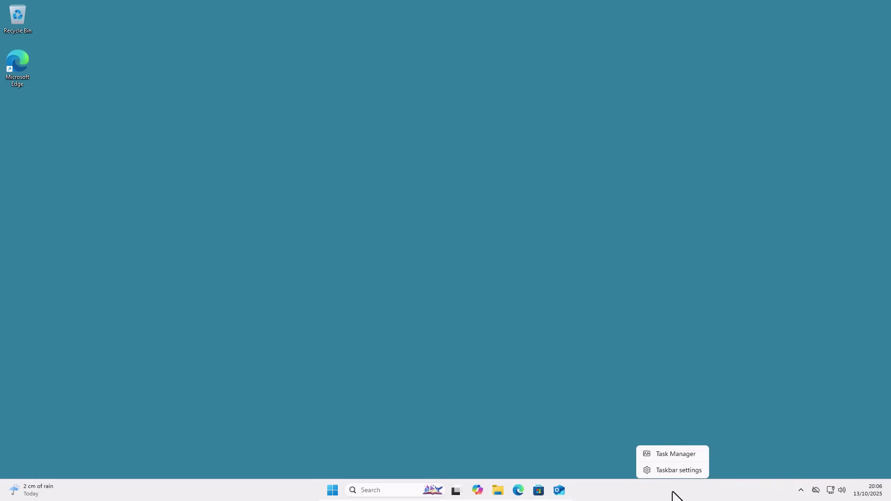
{"action": "left_click", "coordinate": [706, 472]}
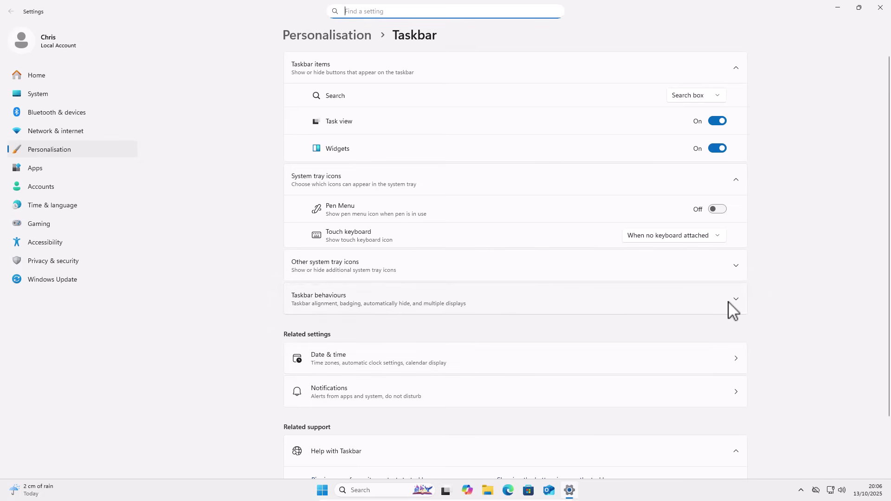
{"action": "left_click", "coordinate": [603, 310]}
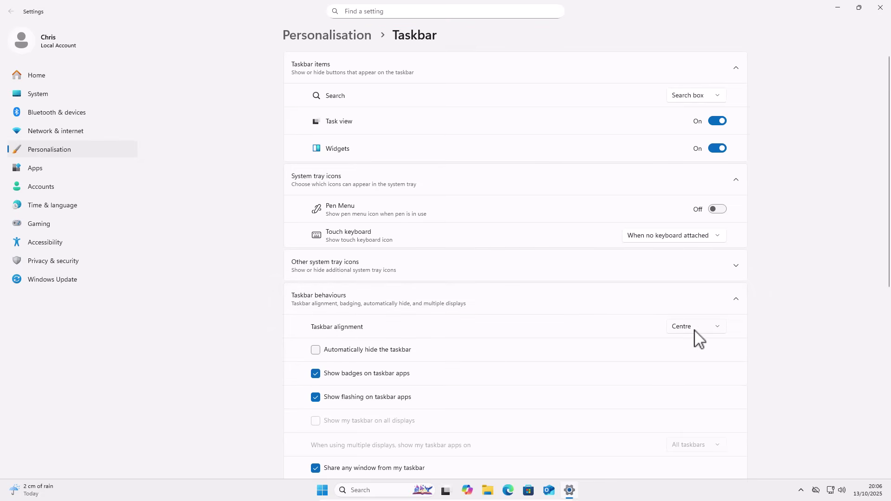
{"action": "left_click", "coordinate": [719, 330]}
{"action": "left_click", "coordinate": [691, 311]}
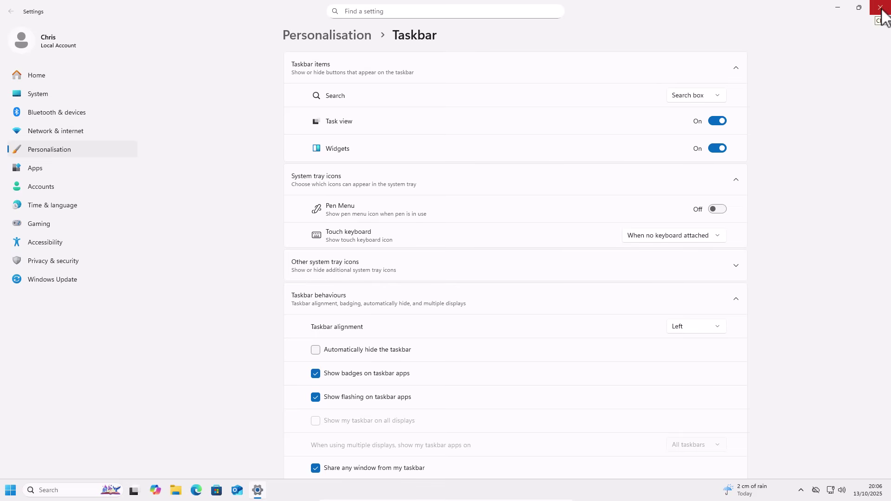
Close Settings, disable Microsoft Teams and OneDrive in Task Manager's Startup apps, then close Task Manager
{"action": "left_click", "coordinate": [881, 8]}
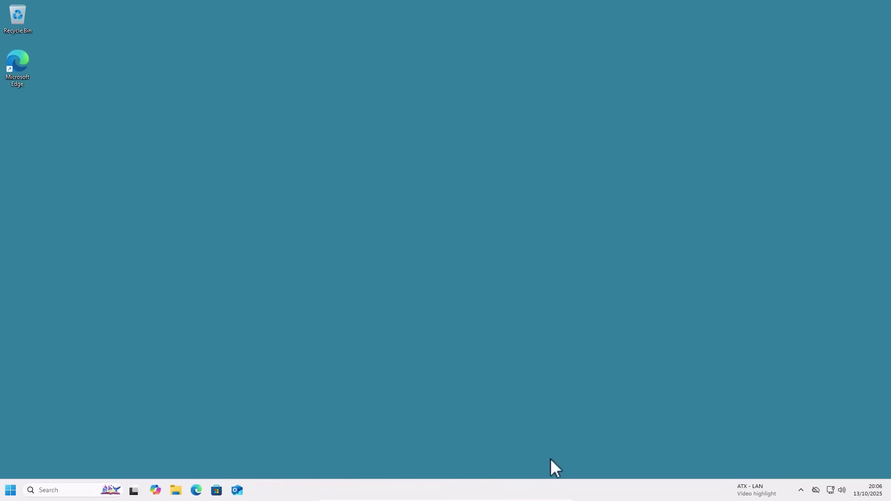
{"action": "right_click", "coordinate": [561, 491]}
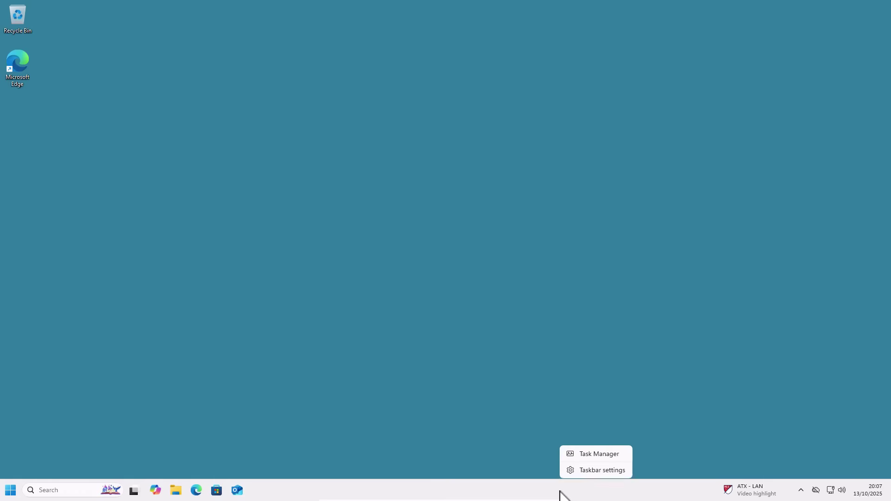
{"action": "left_click", "coordinate": [623, 453]}
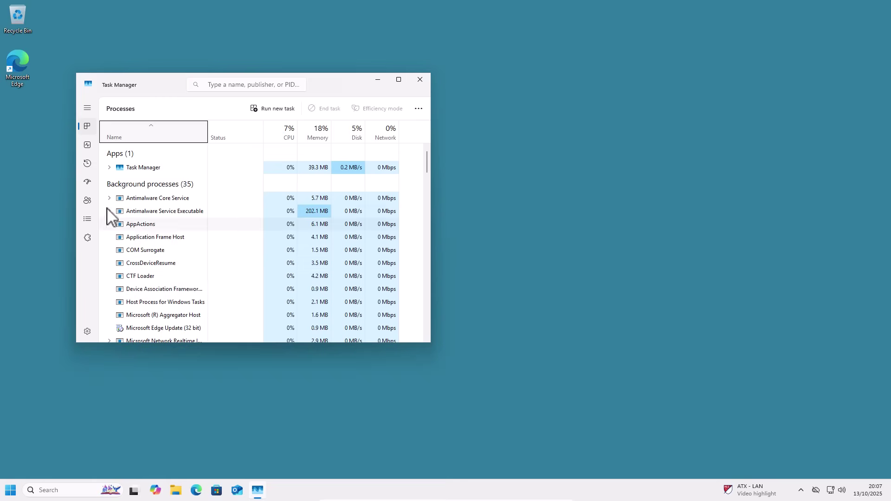
{"action": "left_click", "coordinate": [88, 182]}
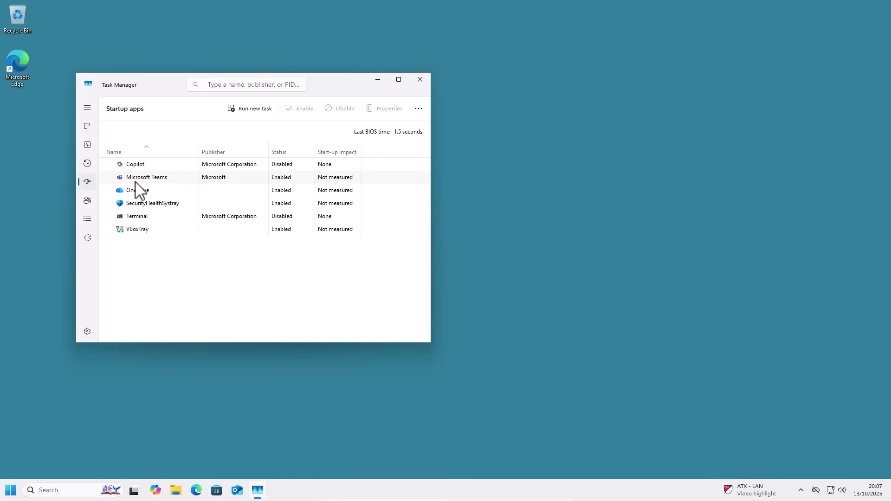
{"action": "right_click", "coordinate": [147, 179]}
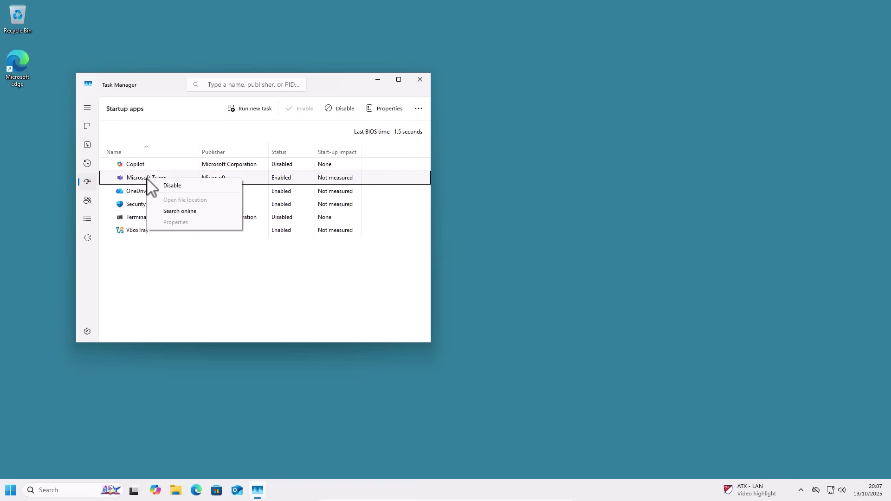
{"action": "left_click", "coordinate": [180, 186]}
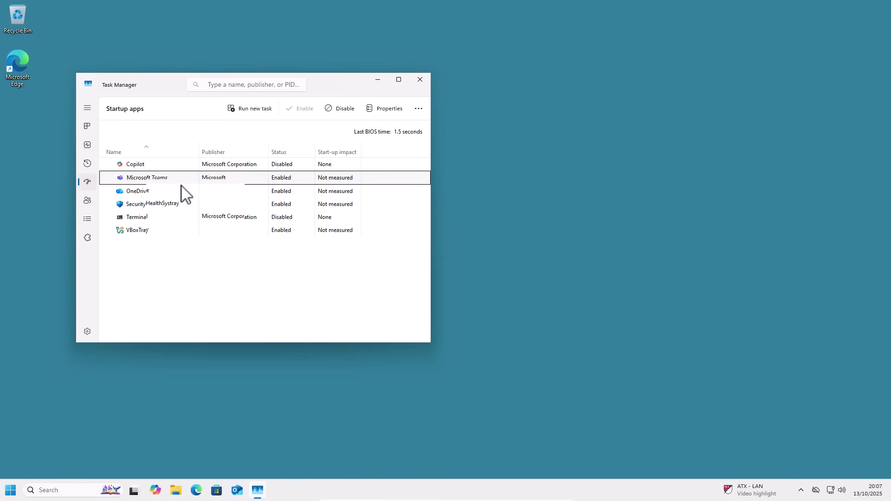
{"action": "right_click", "coordinate": [144, 193]}
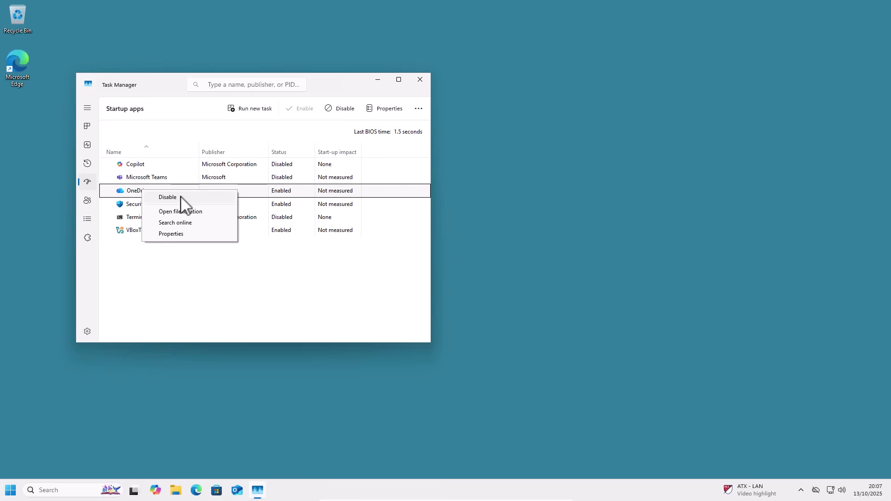
{"action": "left_click", "coordinate": [168, 197]}
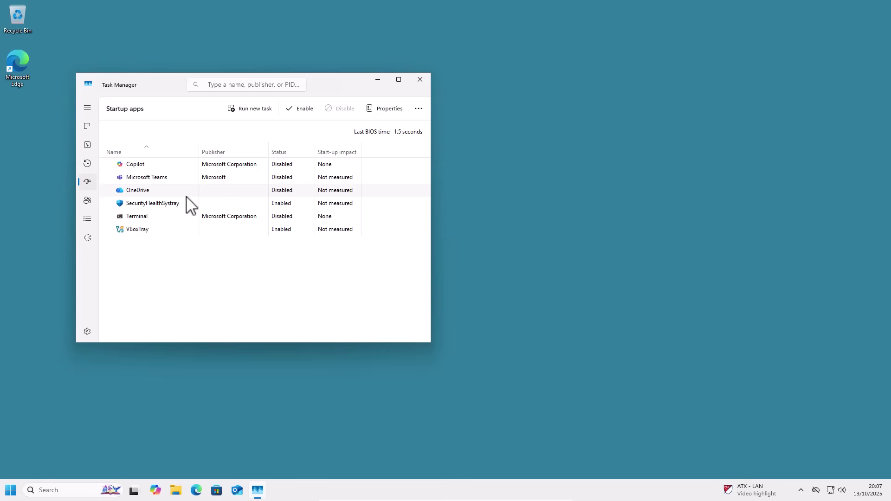
{"action": "left_click", "coordinate": [421, 80]}
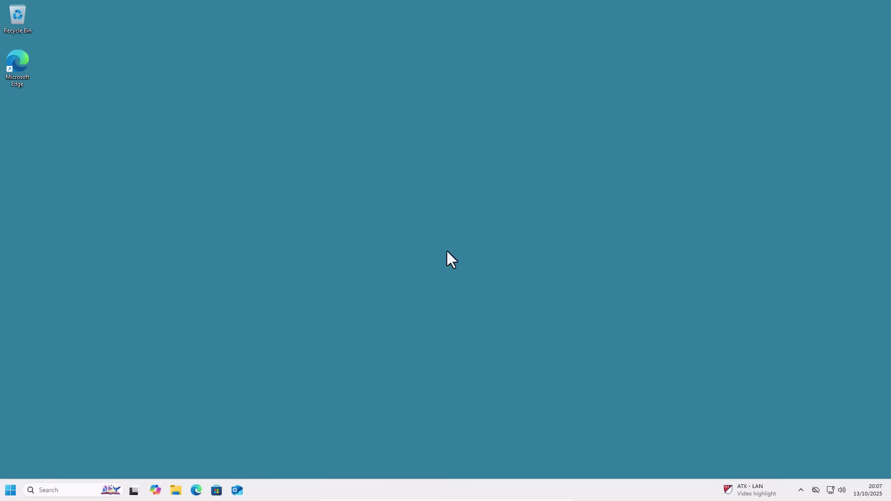
Switch 'Open Widgets board on hover' to Off in the Widgets settings and close the board
{"action": "mouse_move", "coordinate": [755, 491]}
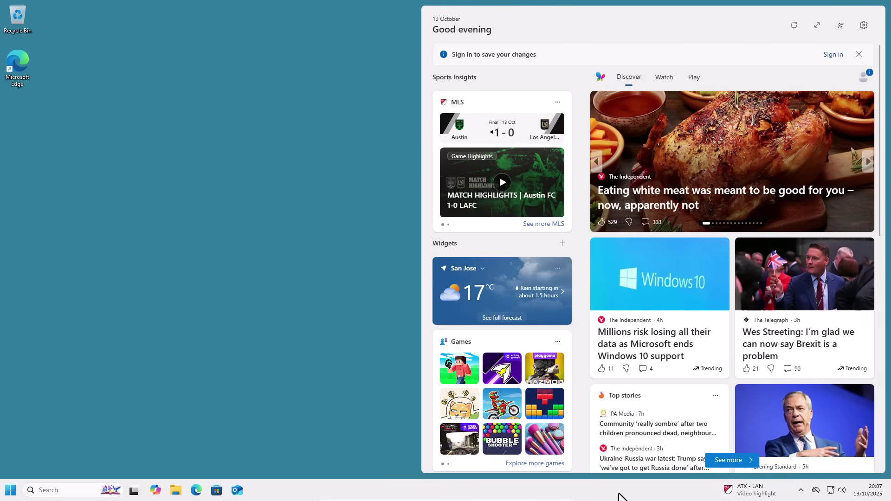
{"action": "right_click", "coordinate": [619, 494]}
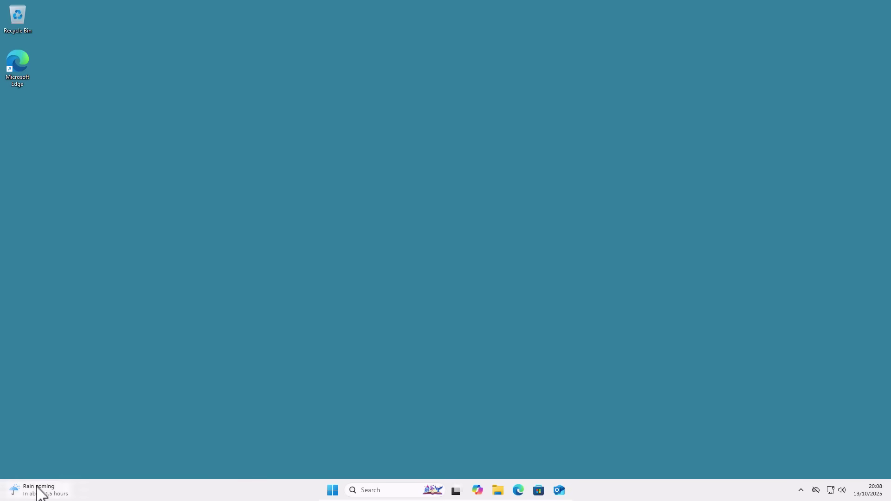
{"action": "mouse_move", "coordinate": [39, 492]}
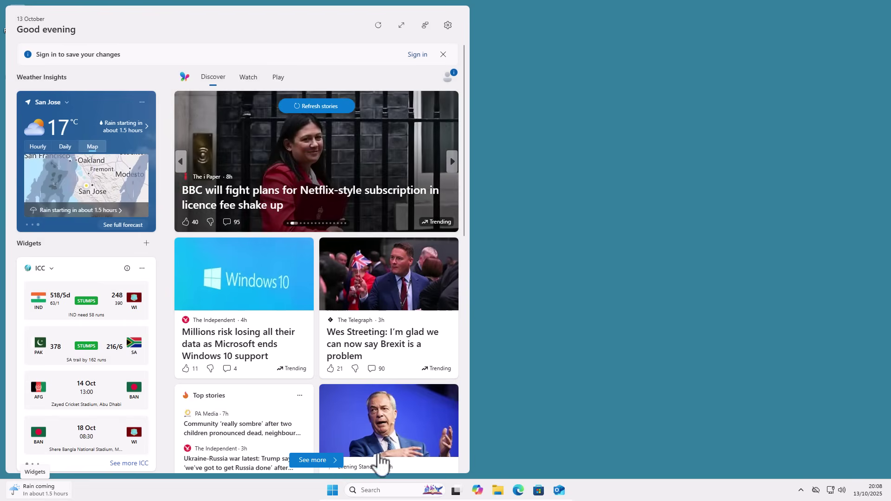
{"action": "left_click", "coordinate": [567, 370]}
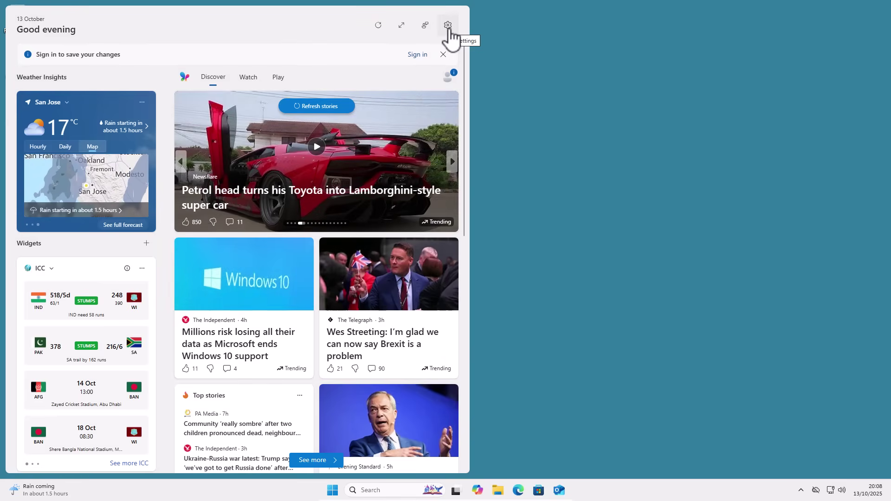
{"action": "left_click", "coordinate": [448, 26]}
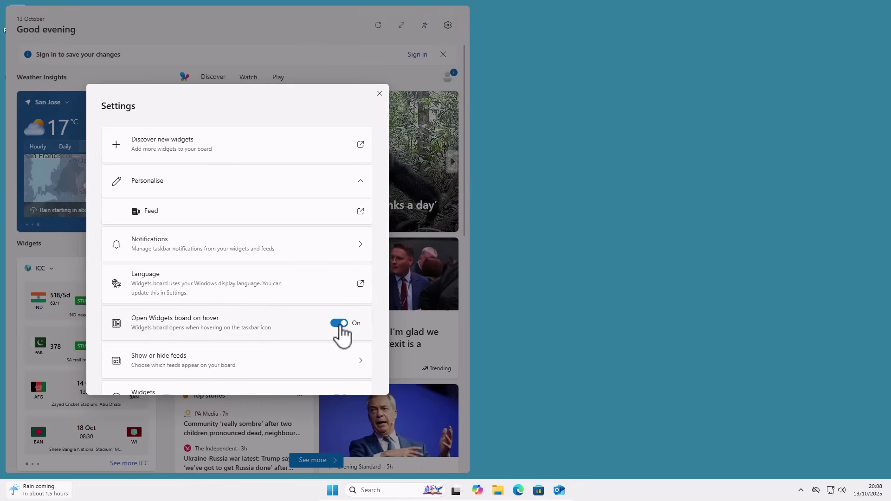
{"action": "left_click", "coordinate": [339, 323]}
{"action": "left_click", "coordinate": [620, 341]}
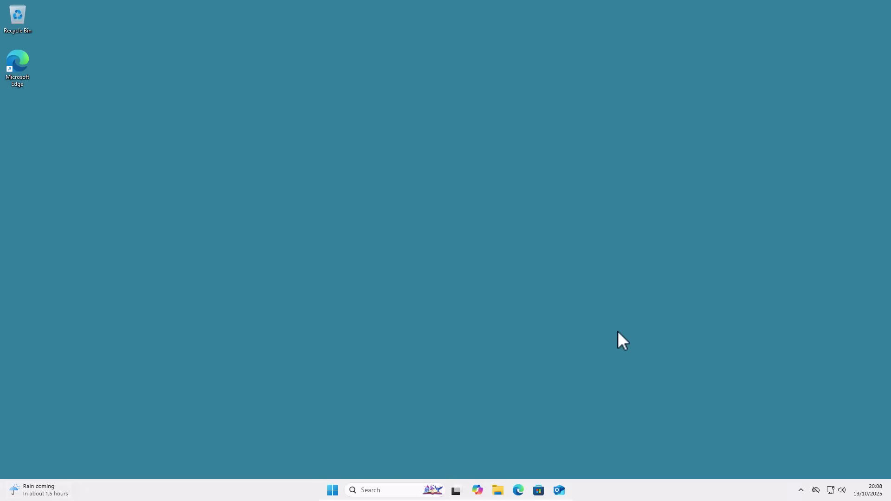
{"action": "left_click", "coordinate": [41, 493]}
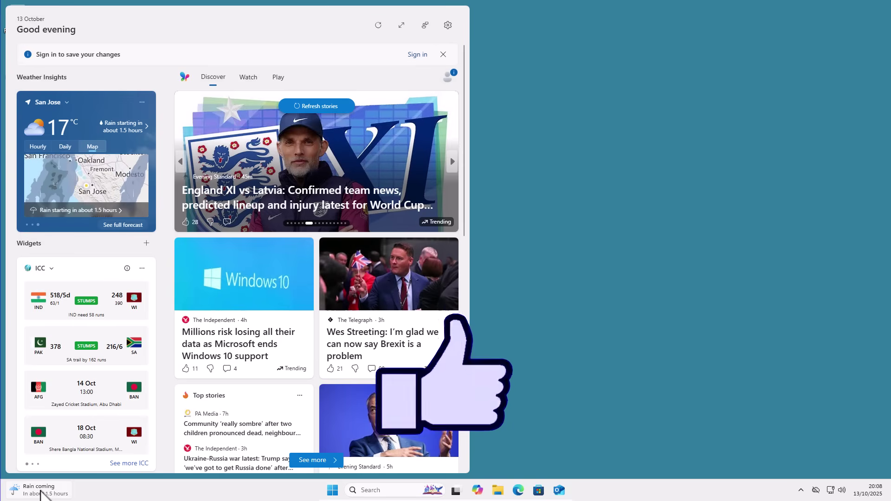
{"action": "left_click", "coordinate": [528, 390]}
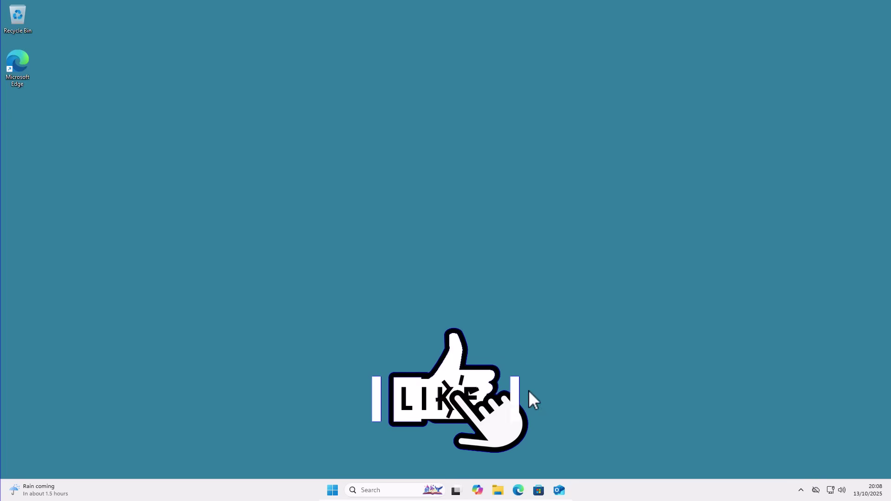